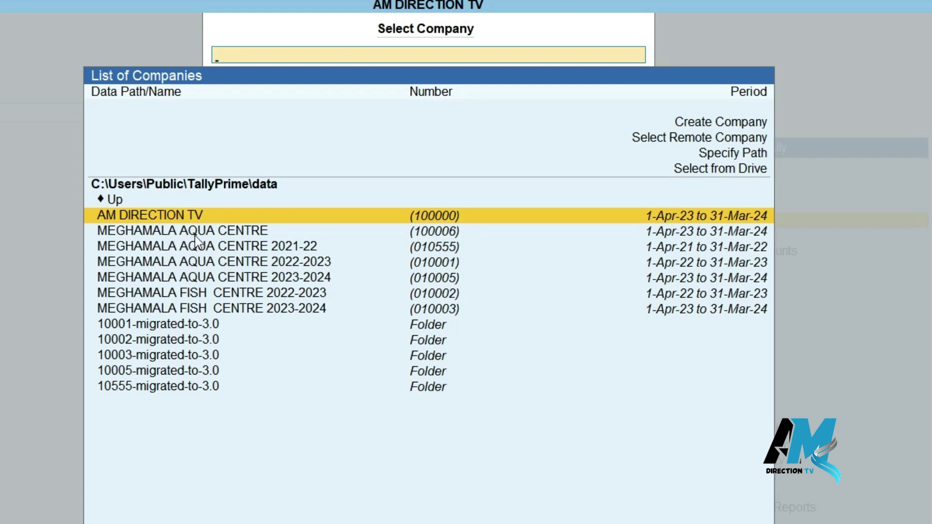
# - Load the company MEGHAMALA AQUA CENTRE and open its voucher entry screen
pyautogui.click(211, 234)
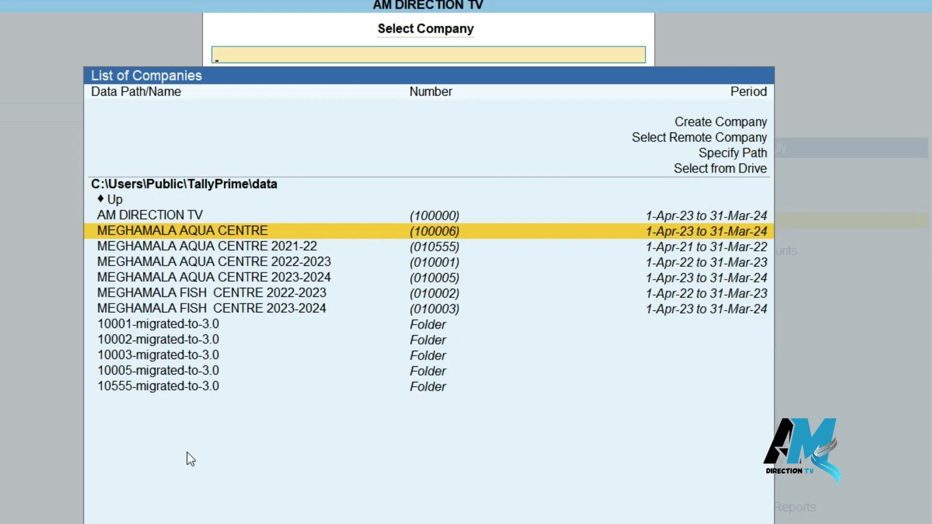
pyautogui.click(204, 232)
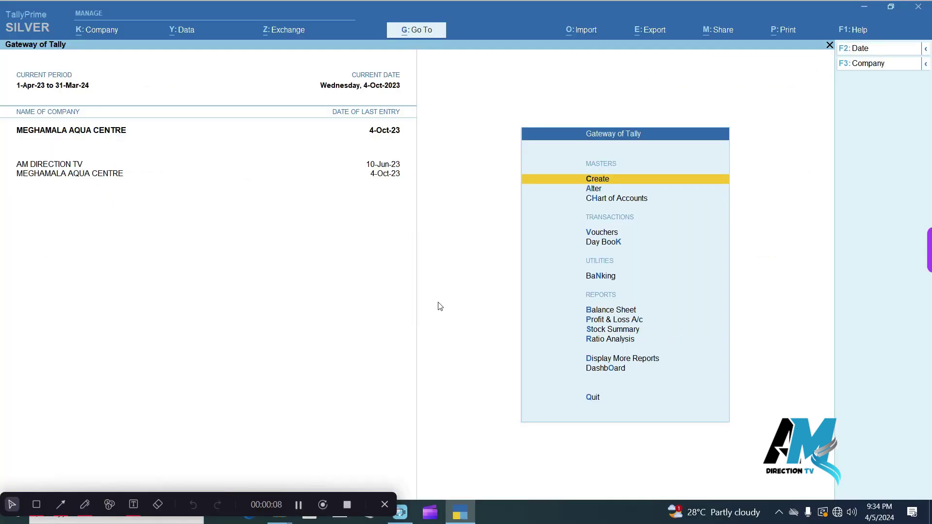
pyautogui.press('F4')
pyautogui.click(597, 233)
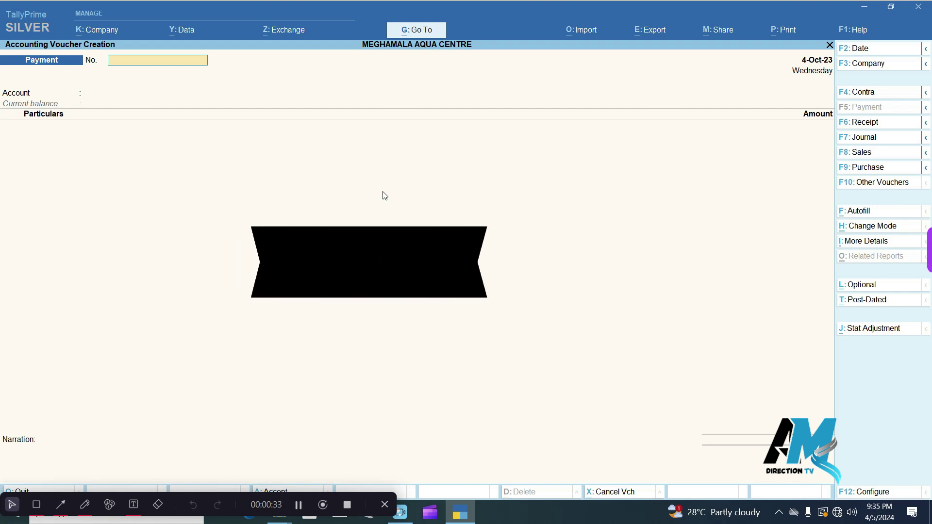
# - Switch the voucher being entered to Receipt, Journal, Sales and finally Purchase
pyautogui.press('F6')
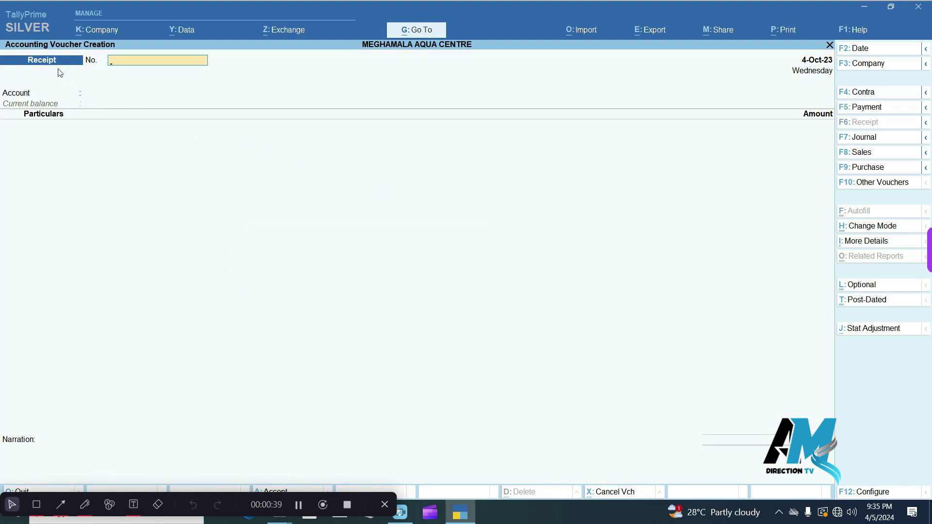
pyautogui.press('F7')
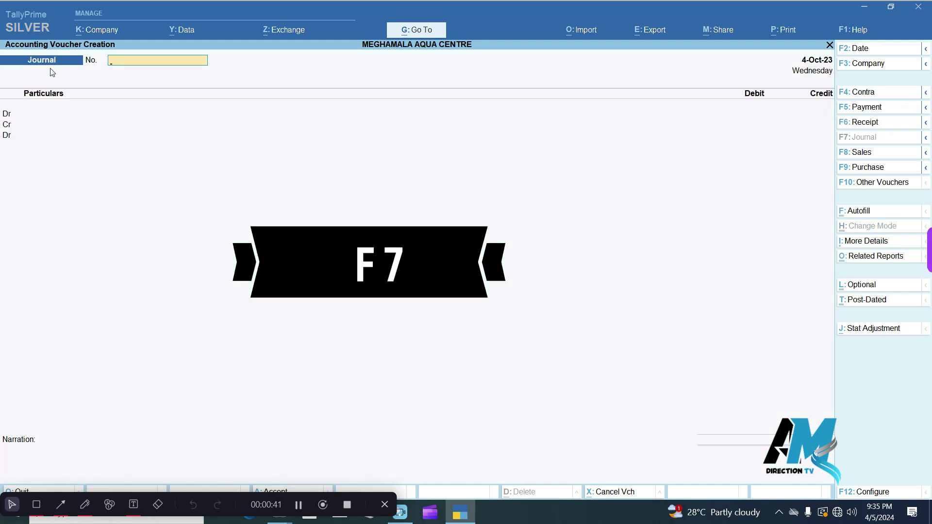
pyautogui.press('F8')
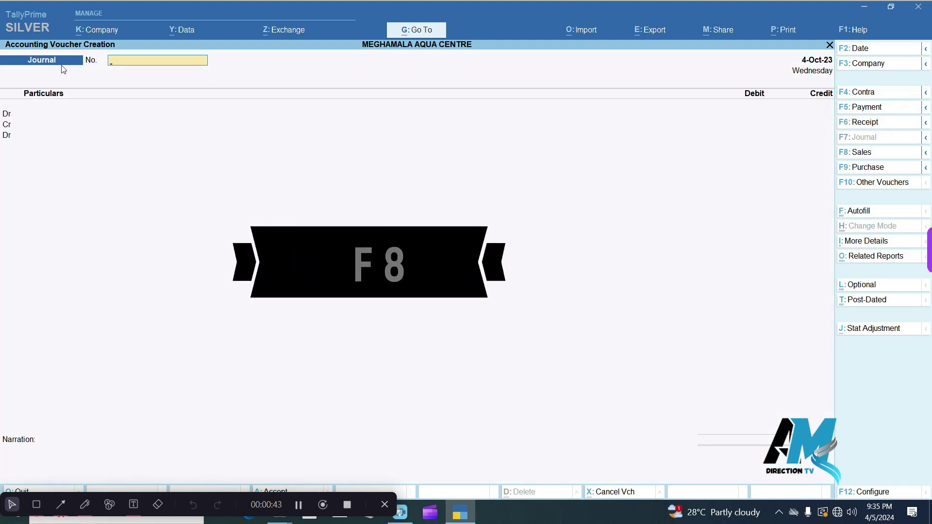
pyautogui.press('F9')
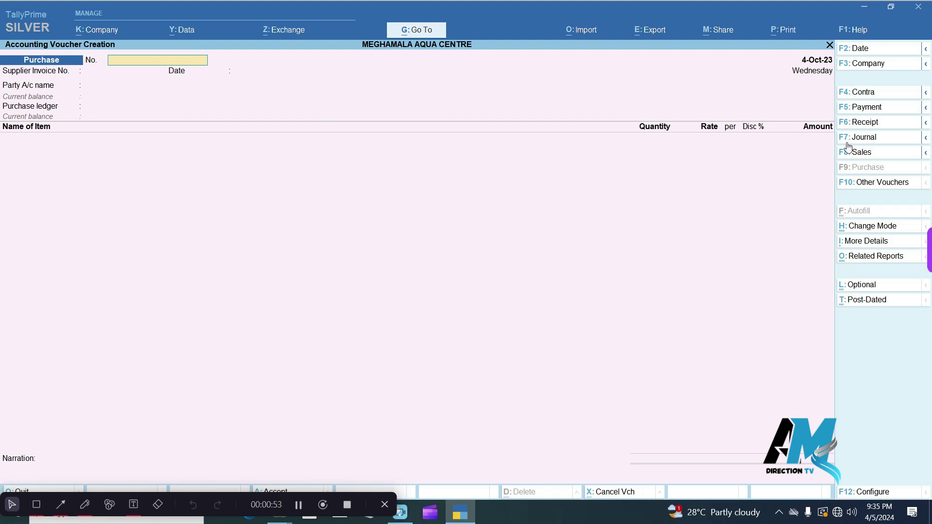
# - Display the list of other voucher types from voucher entry, and close it without choosing one
pyautogui.press('F10')
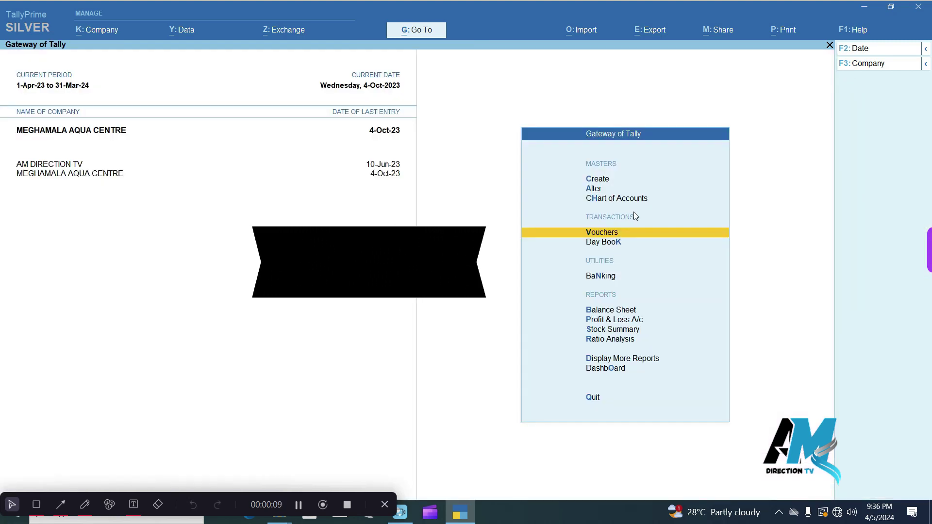
pyautogui.click(627, 232)
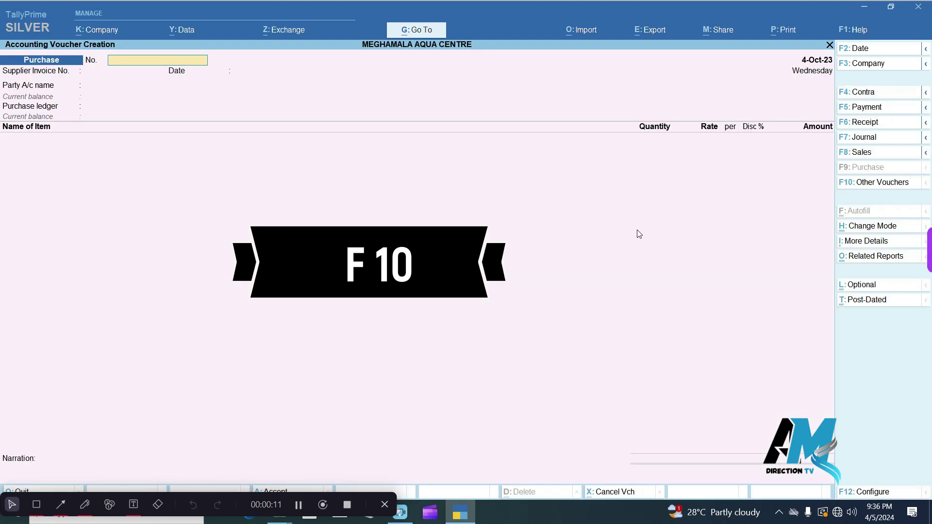
pyautogui.click(877, 191)
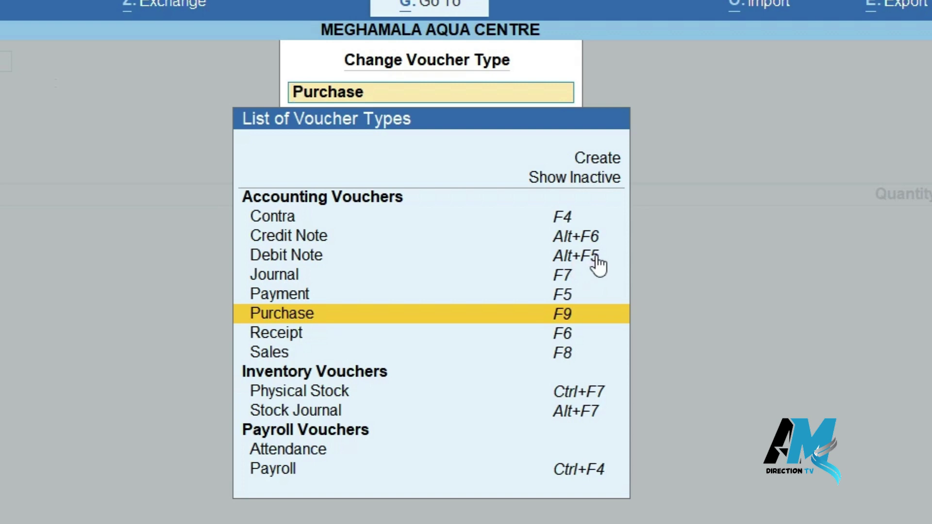
pyautogui.press('Escape')
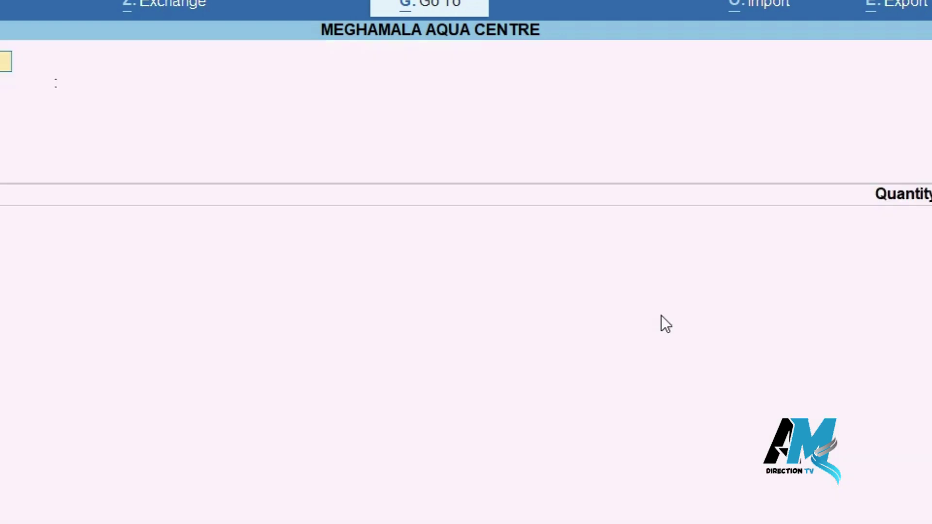
# - Review the company features of MEGHAMALA AQUA CENTRE, and return to the Gateway of Tally
pyautogui.press('F11')
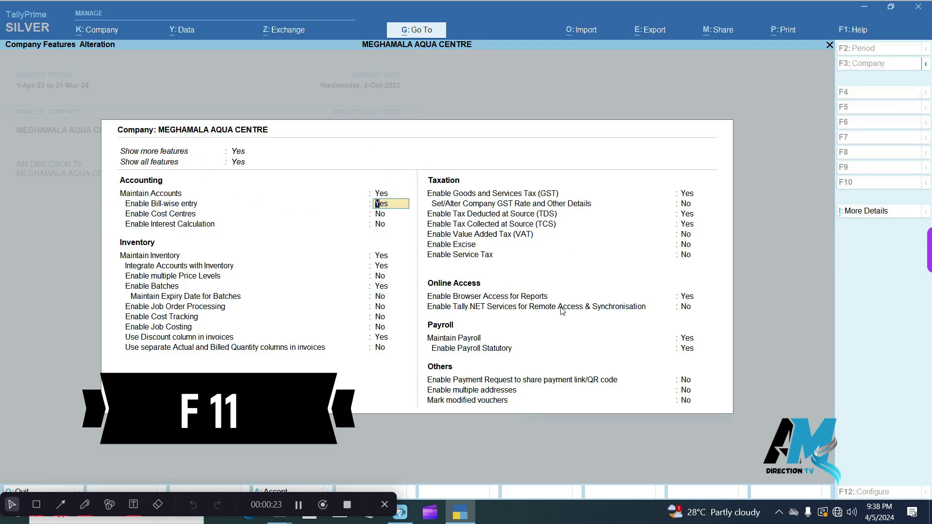
pyautogui.press('Escape')
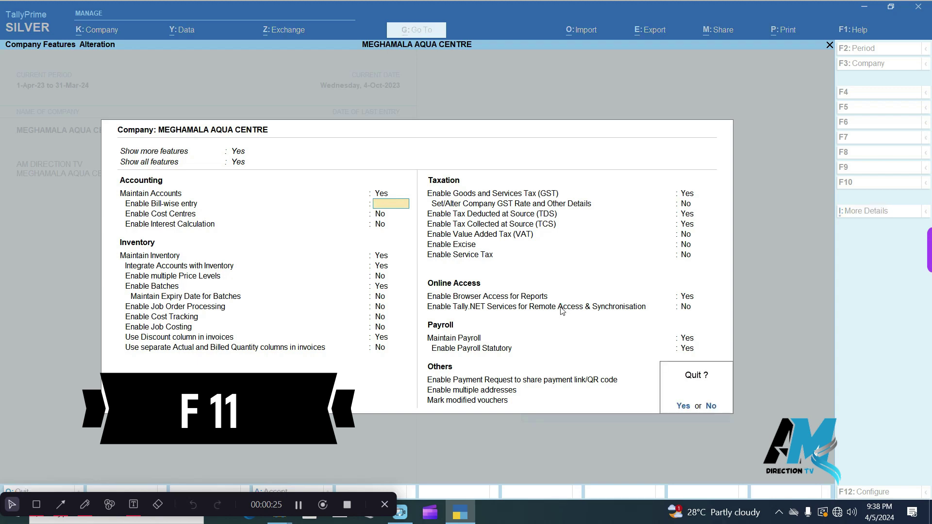
pyautogui.press('Return')
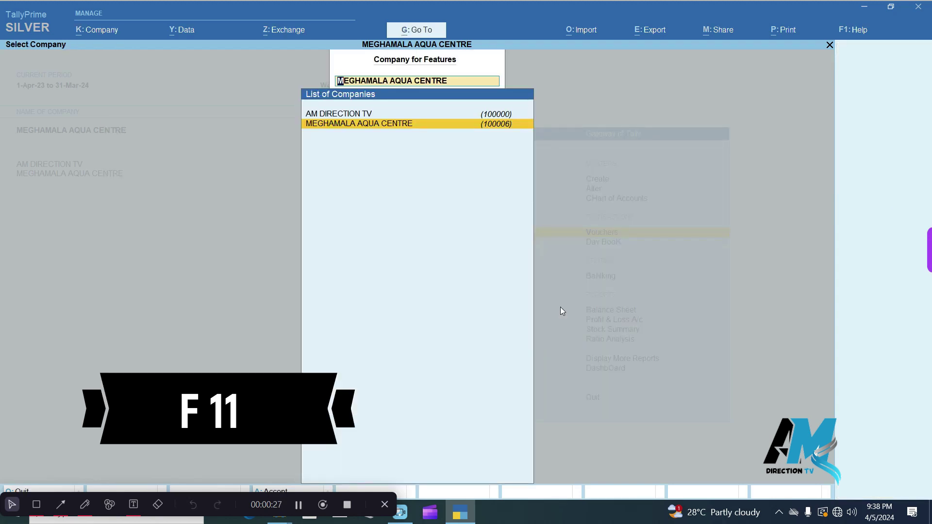
pyautogui.press('Return')
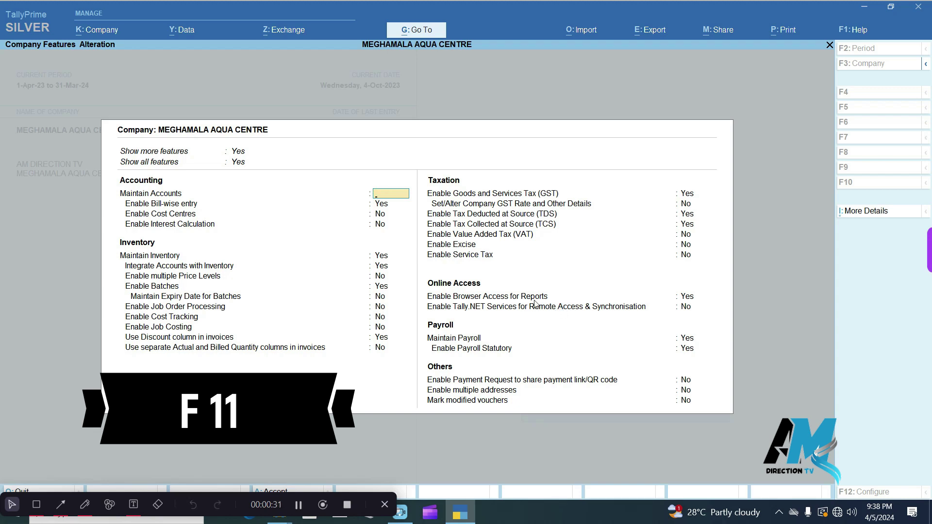
pyautogui.press('Escape')
pyautogui.press('Escape')
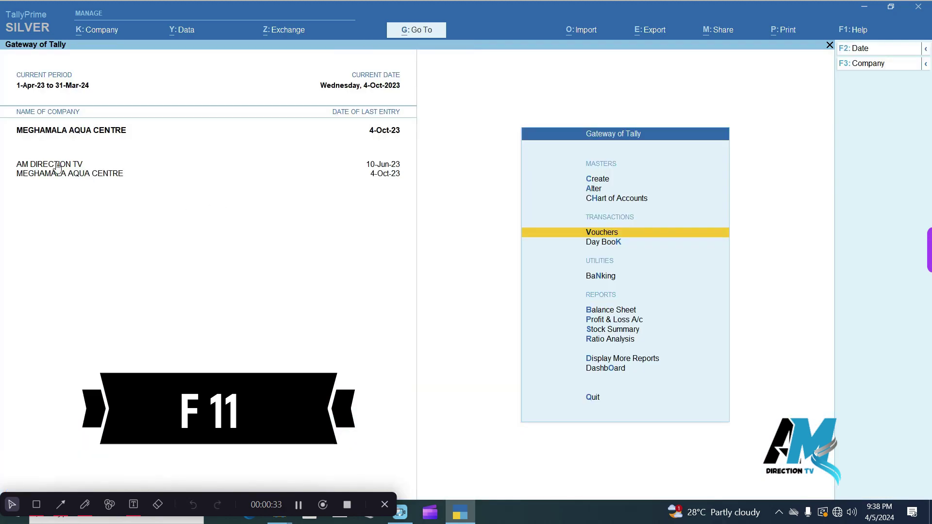
pyautogui.click(79, 134)
pyautogui.press('Escape')
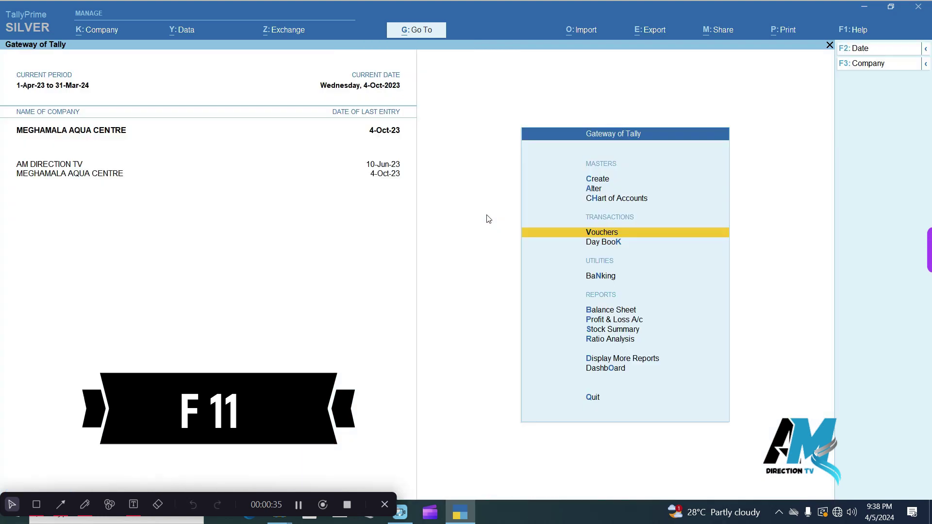
# - Review the configuration options of the Purchase voucher, and return to the Gateway of Tally
pyautogui.click(594, 237)
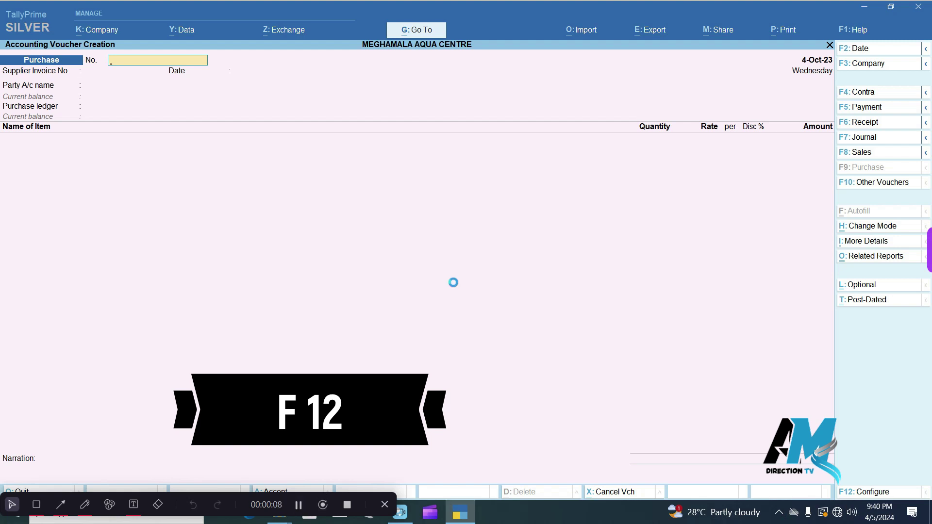
pyautogui.press('F12')
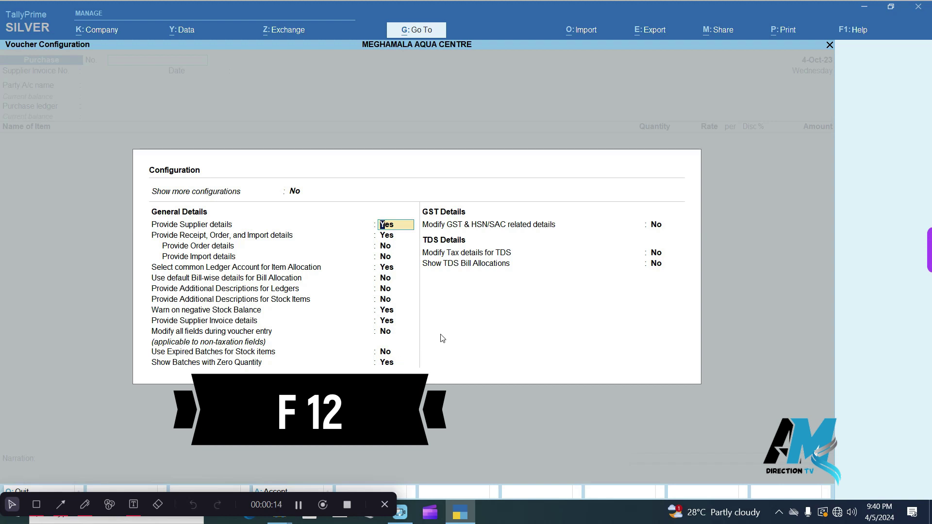
pyautogui.press('Escape')
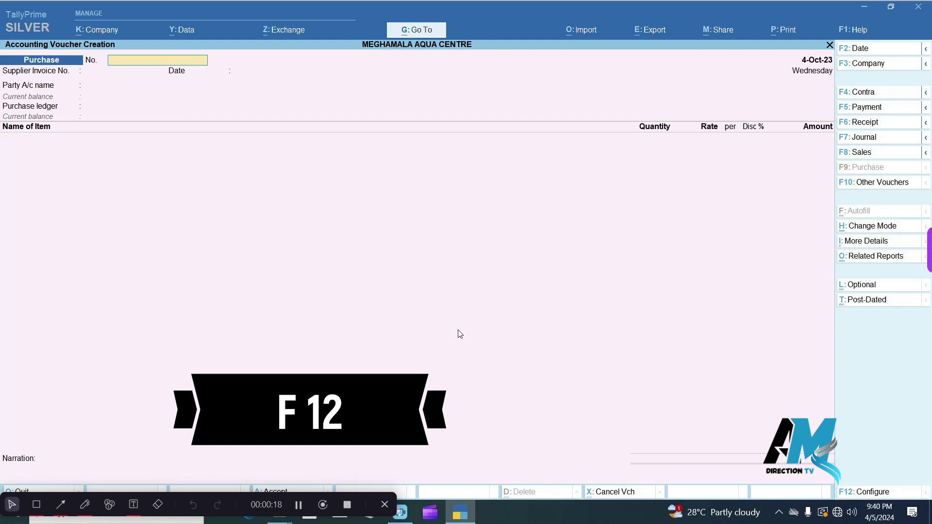
pyautogui.press('Escape')
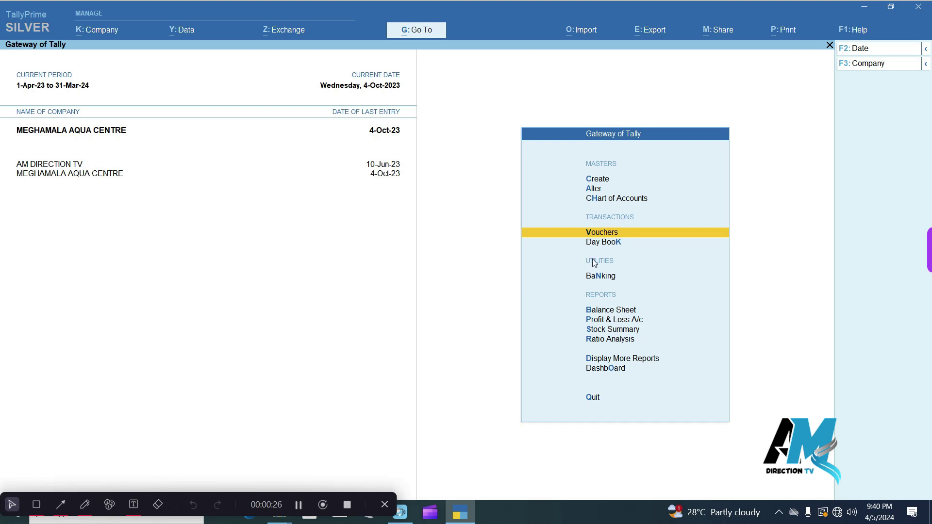
# - Open the Balance Sheet and show it in detailed format
pyautogui.press('alt')
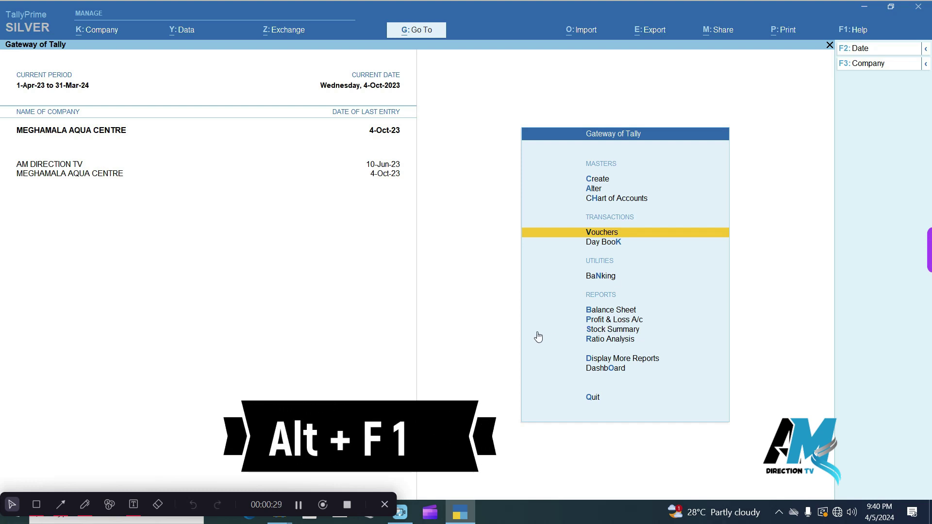
pyautogui.click(605, 311)
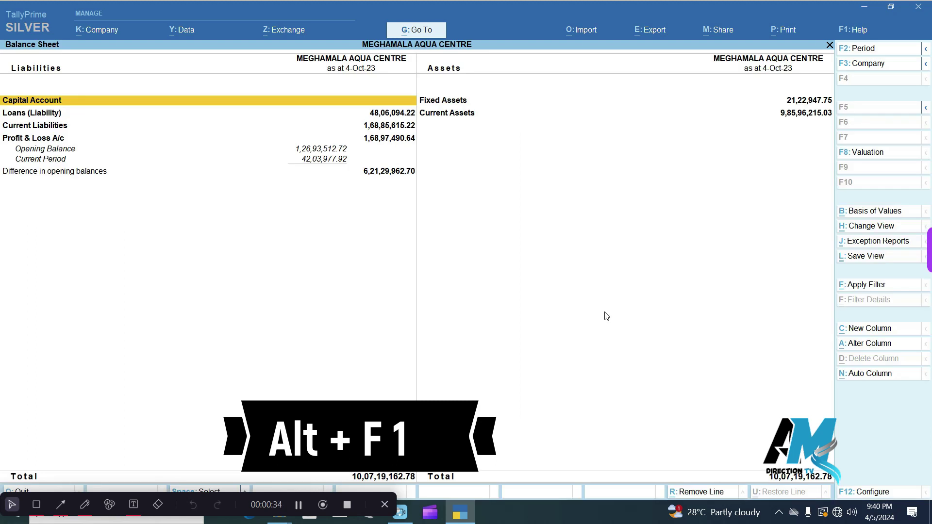
pyautogui.press('alt')
pyautogui.hotkey('alt', 'F1')
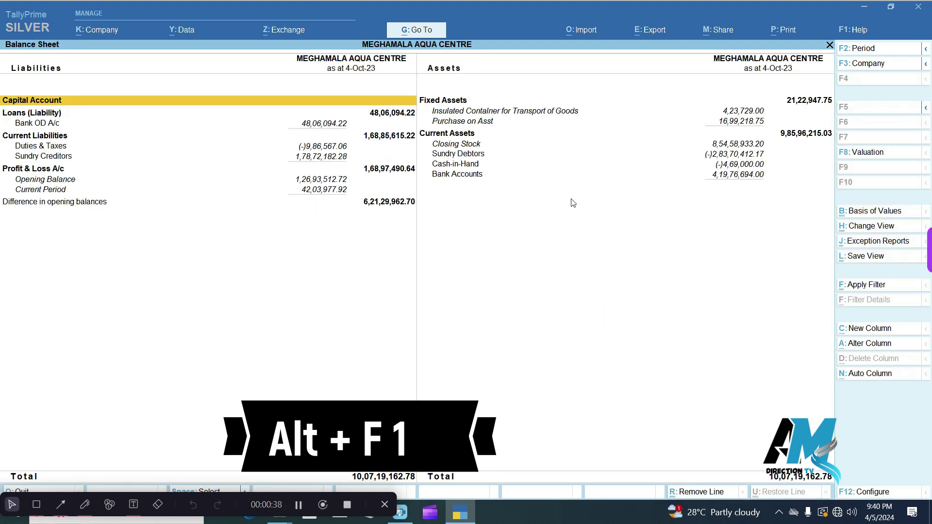
# - Open the Profit & Loss A/c report and show it in detailed format
pyautogui.press('Escape')
pyautogui.press('Down')
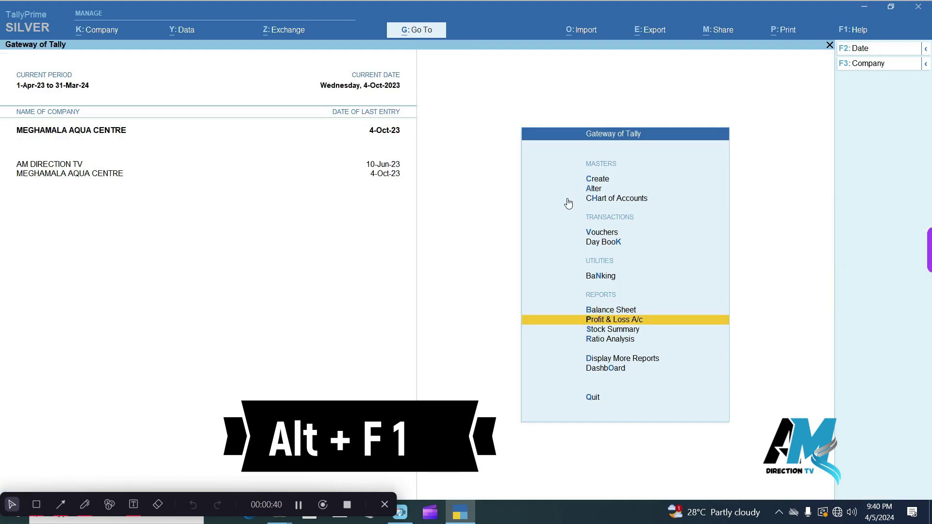
pyautogui.press('Return')
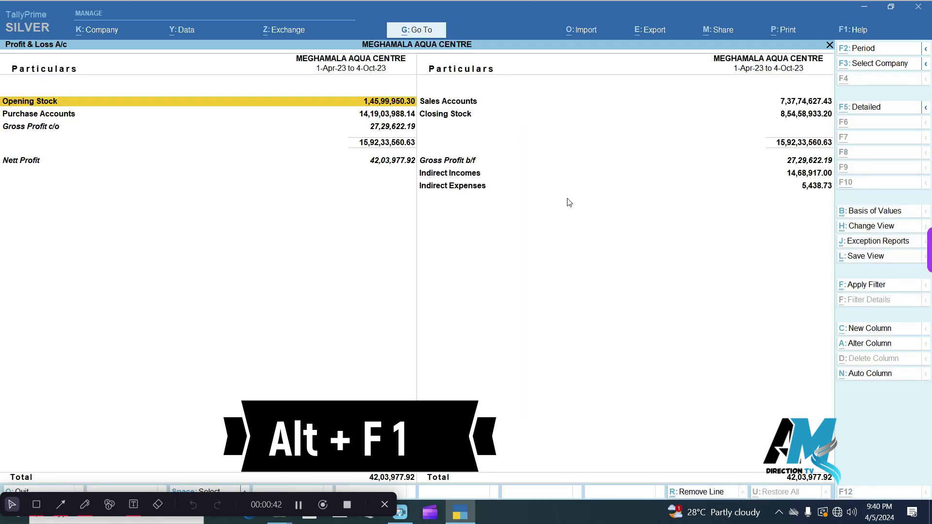
pyautogui.hotkey('alt', 'F1')
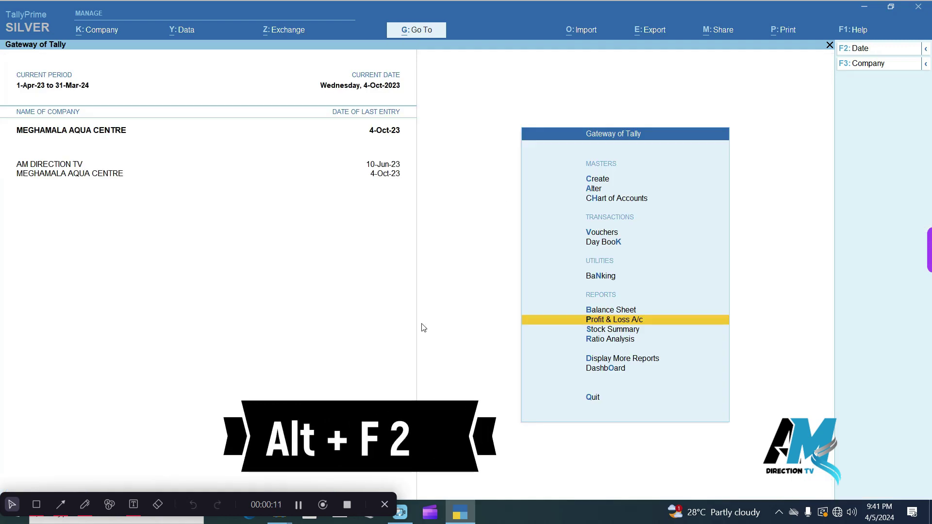
# - Check the company's current period dates from the Gateway of Tally
pyautogui.hotkey('alt', 'F2')
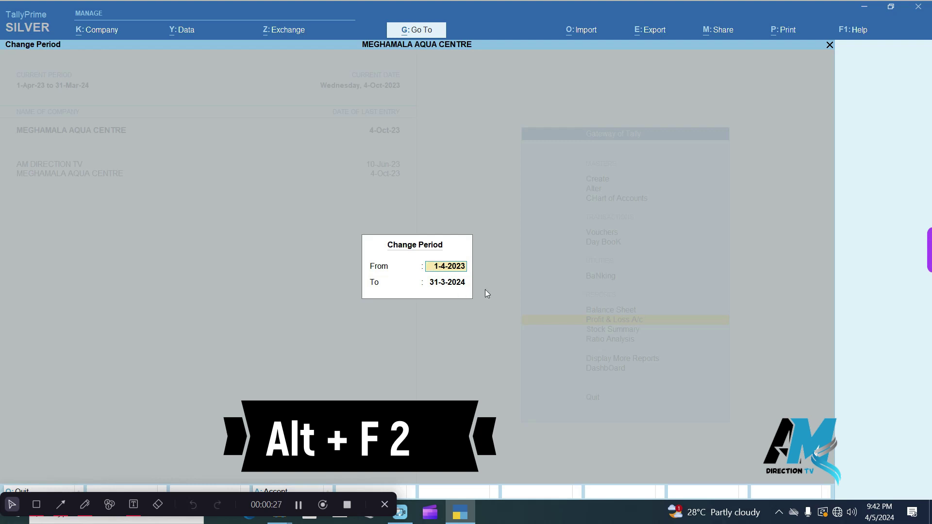
pyautogui.press('BackSpace')
pyautogui.press('Escape')
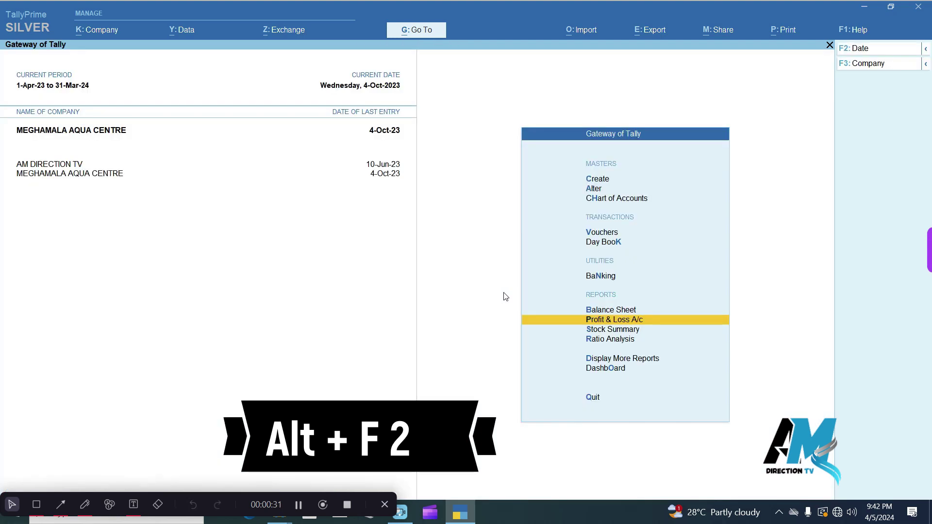
# - Open the Day Book and set its period's start date to 1-4-2023
pyautogui.click(600, 242)
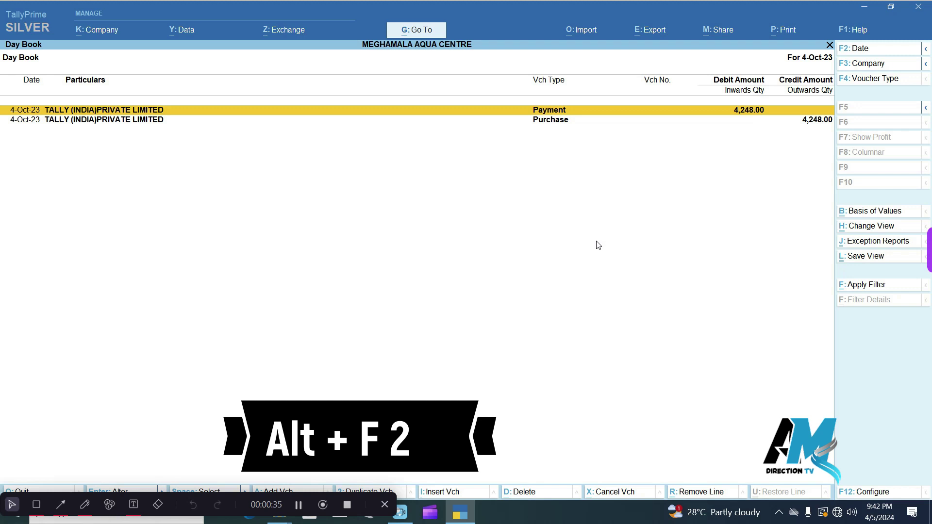
pyautogui.press('alt')
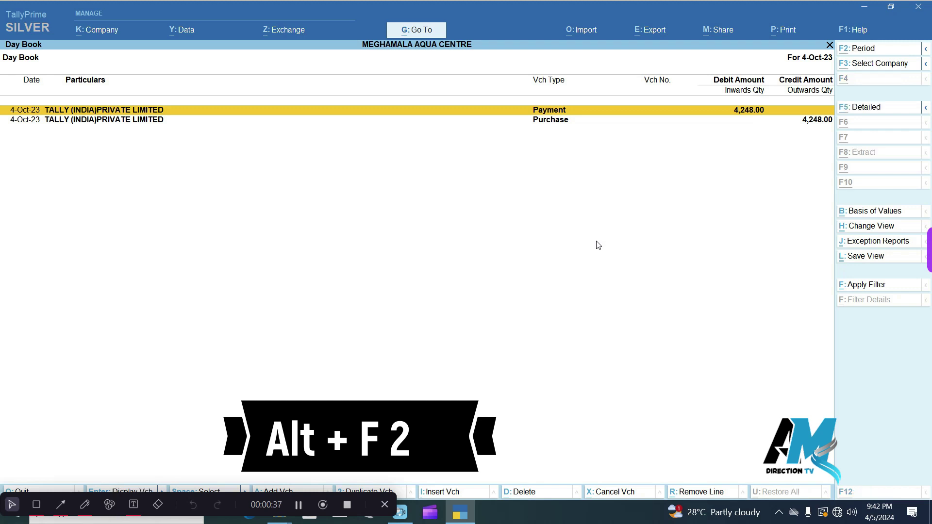
pyautogui.hotkey('alt', 'F2')
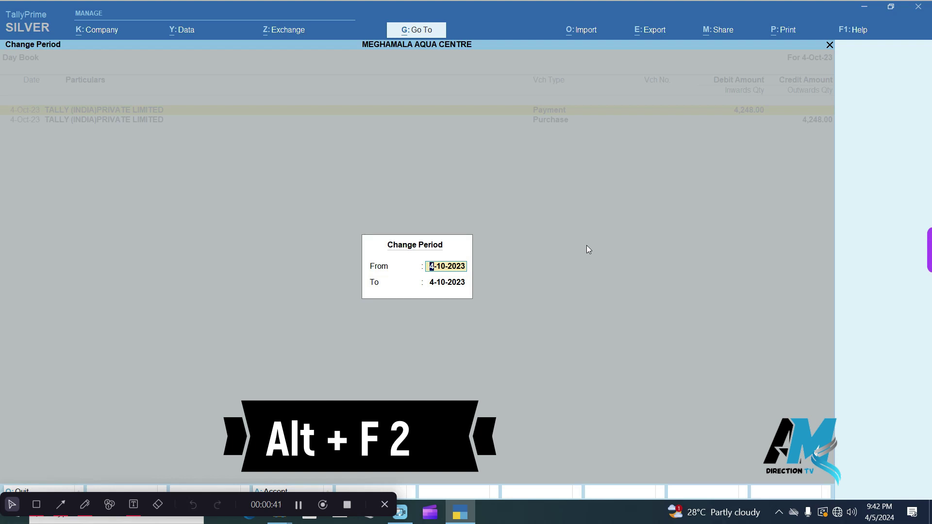
pyautogui.write('1-4')
pyautogui.press('Return')
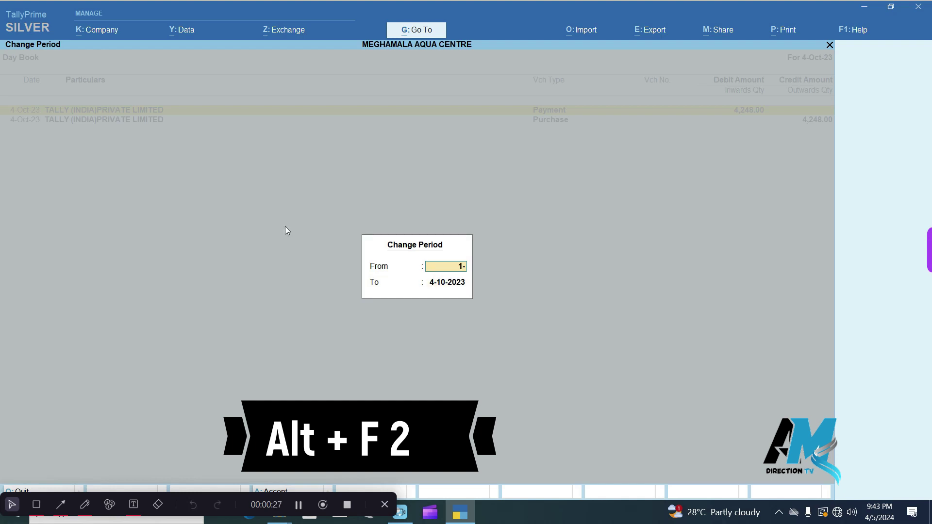
pyautogui.write('-4')
pyautogui.press('Return')
# - Set the end date of the Day Book period to 30-4 and apply the period
pyautogui.write('31')
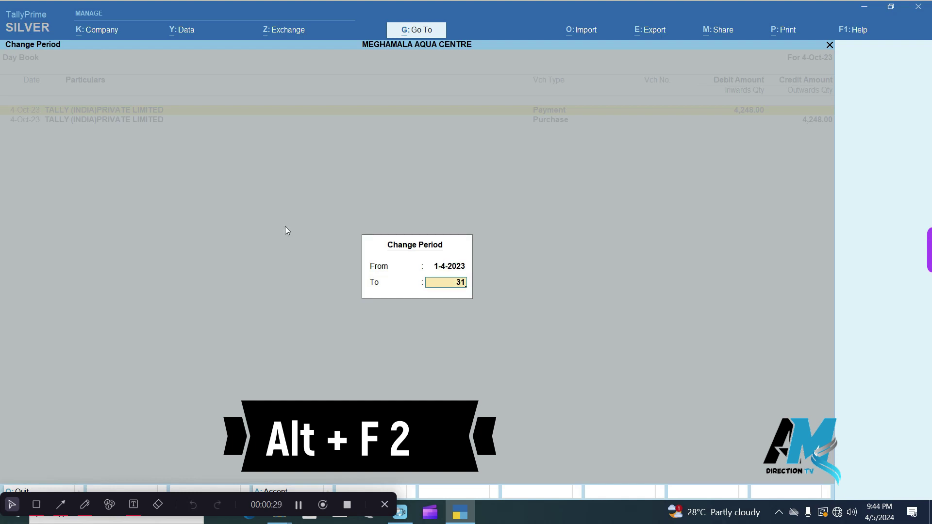
pyautogui.press('BackSpace')
pyautogui.write('3-4')
pyautogui.press('BackSpace')
pyautogui.press('BackSpace')
pyautogui.write('0-4')
pyautogui.press('Return')
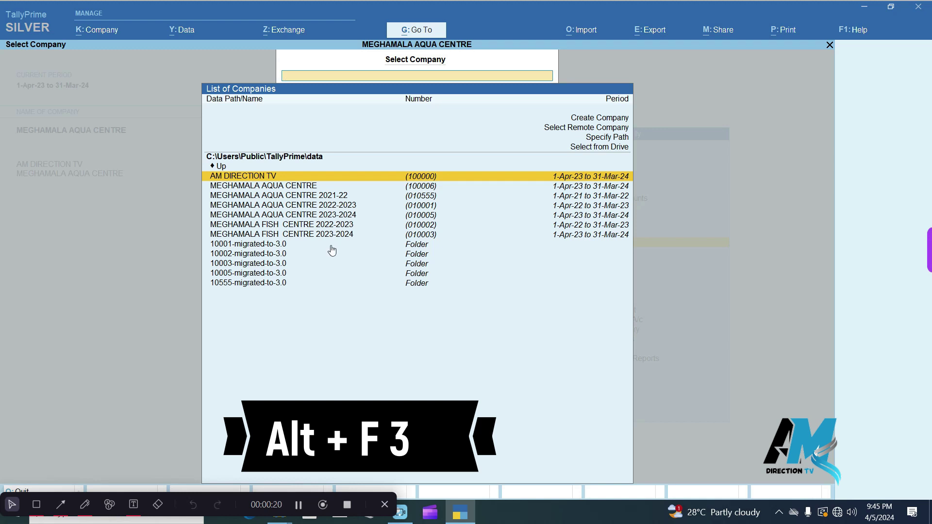
# - Close the company selection list without choosing a company and return to the Gateway of Tally
pyautogui.press('Escape')
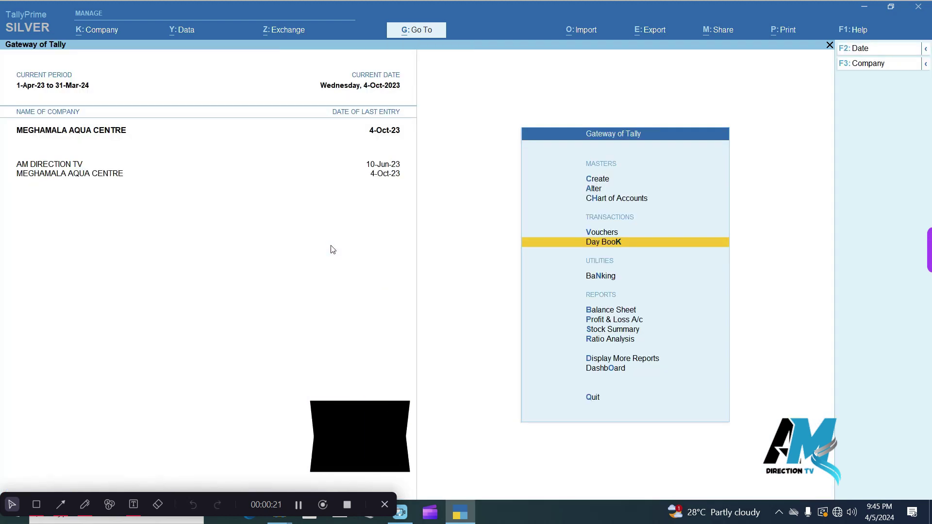
pyautogui.press('alt')
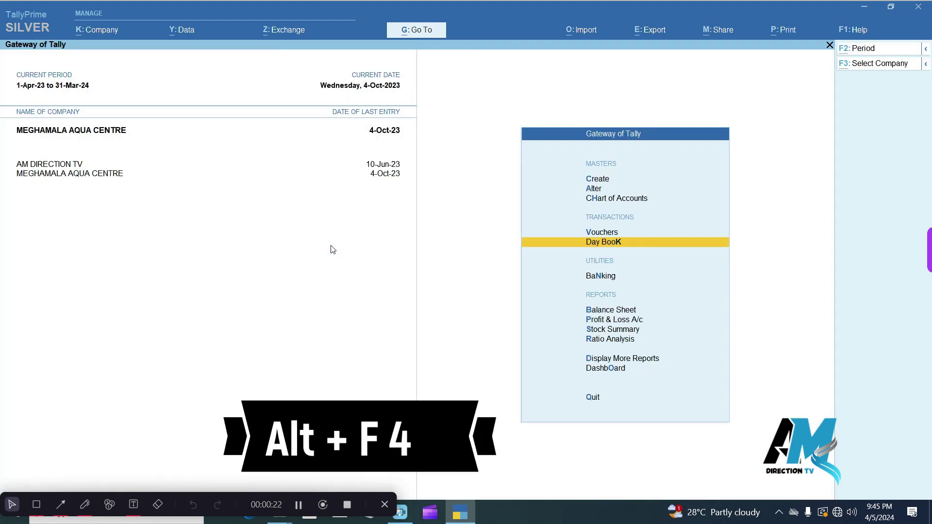
pyautogui.hotkey('alt', 'F4')
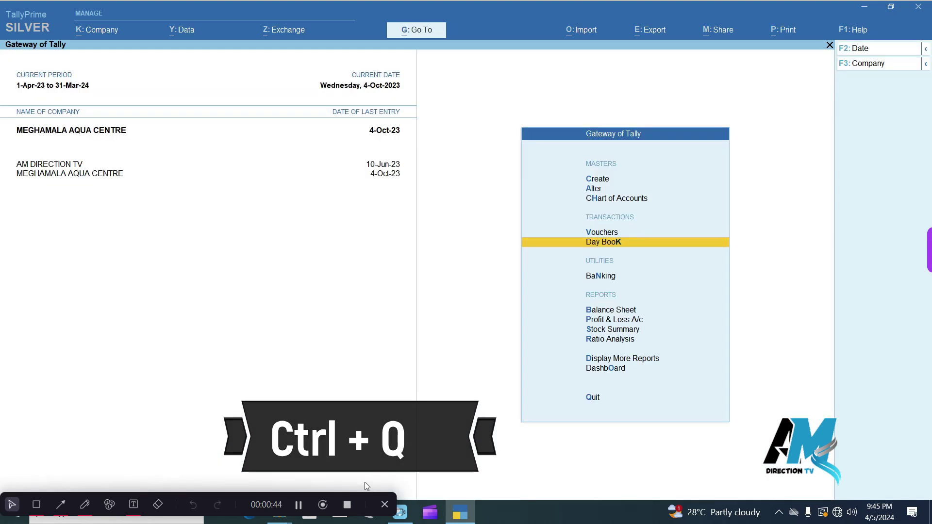
# - Open a Purchase voucher and skip the voucher number and supplier invoice details to reach the party account
pyautogui.click(597, 233)
pyautogui.press('Return')
pyautogui.press('Return')
pyautogui.press('Return')
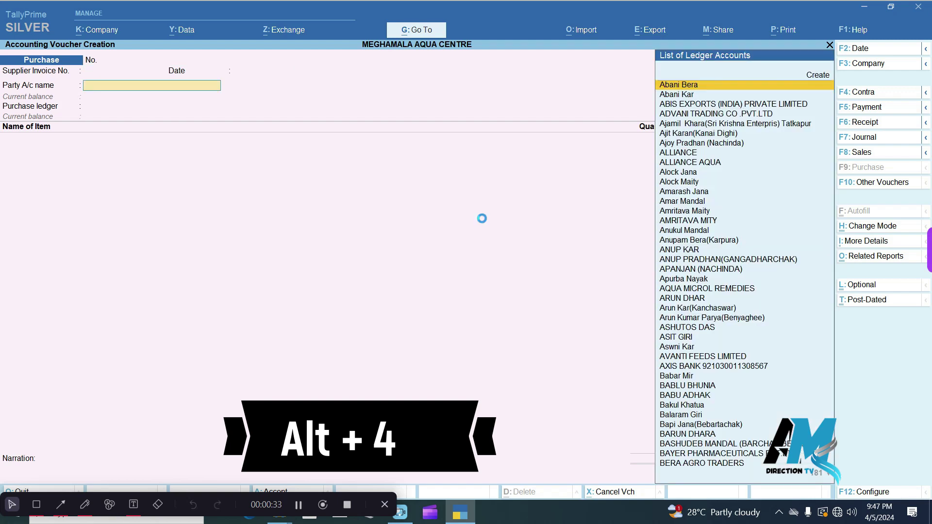
# - Select the first listed ledger as the party and accept its blank receipt details and default party details
pyautogui.press('Return')
pyautogui.press('Return')
pyautogui.press('Return')
pyautogui.press('Return')
pyautogui.press('Return')
pyautogui.press('Return')
pyautogui.press('Return')
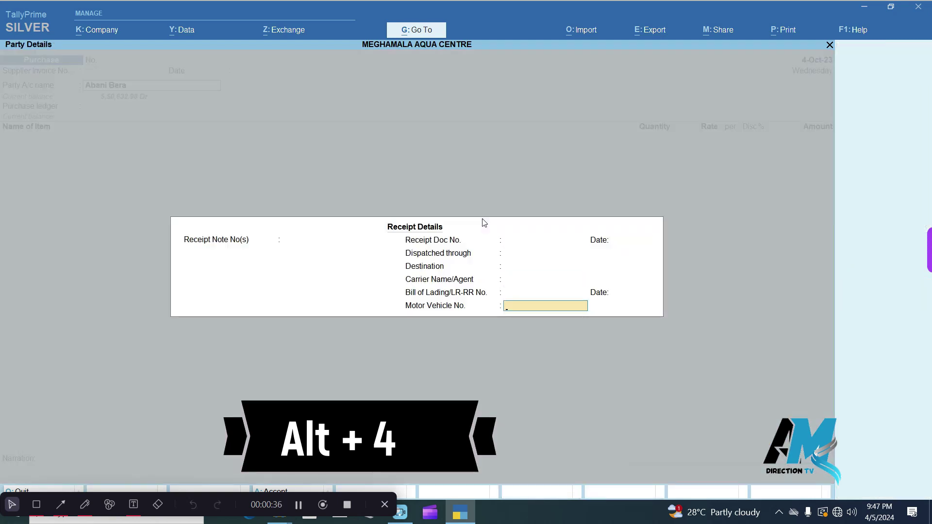
pyautogui.press('Return')
pyautogui.press('Return')
pyautogui.press('Return')
pyautogui.press('Return')
pyautogui.press('Return')
pyautogui.press('Return')
pyautogui.press('Return')
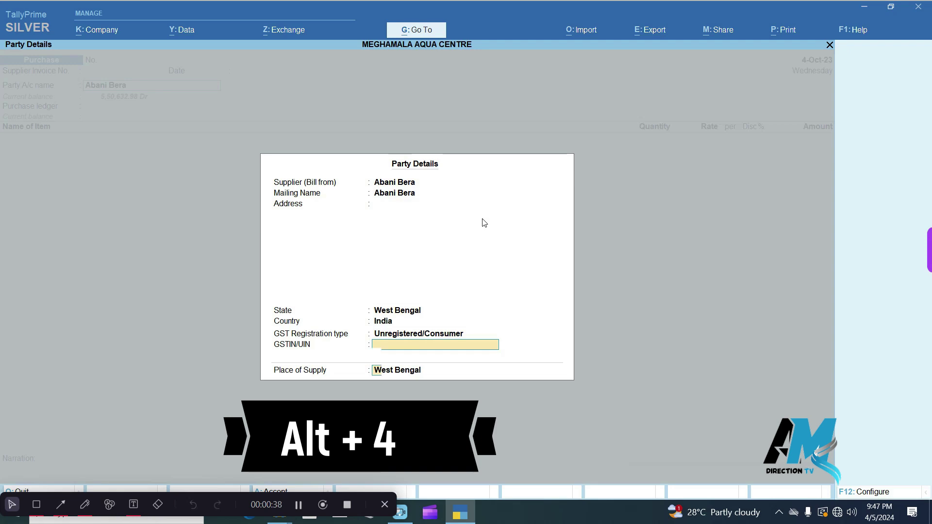
pyautogui.press('Return')
pyautogui.press('Return')
pyautogui.press('Return')
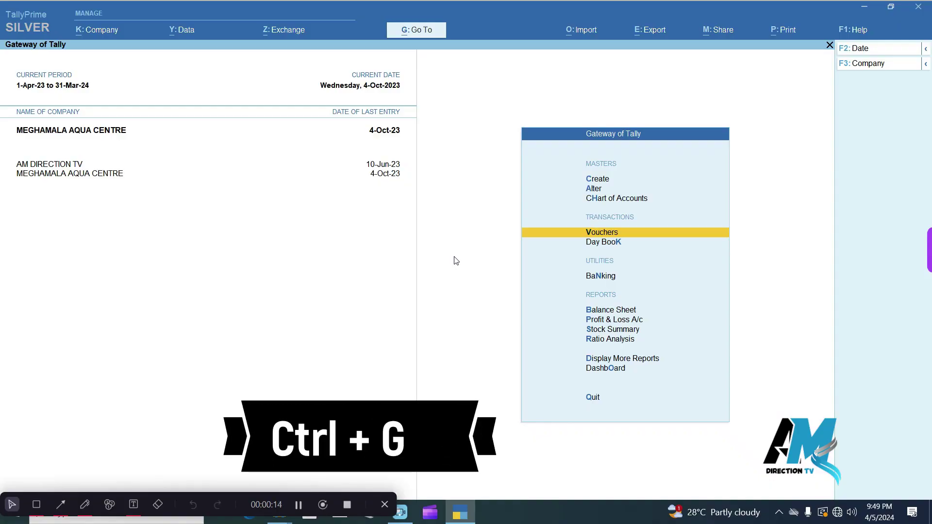
# - Search the Switch To report list for "Sto", clear the search and close the list
pyautogui.hotkey('ctrl', 'g')
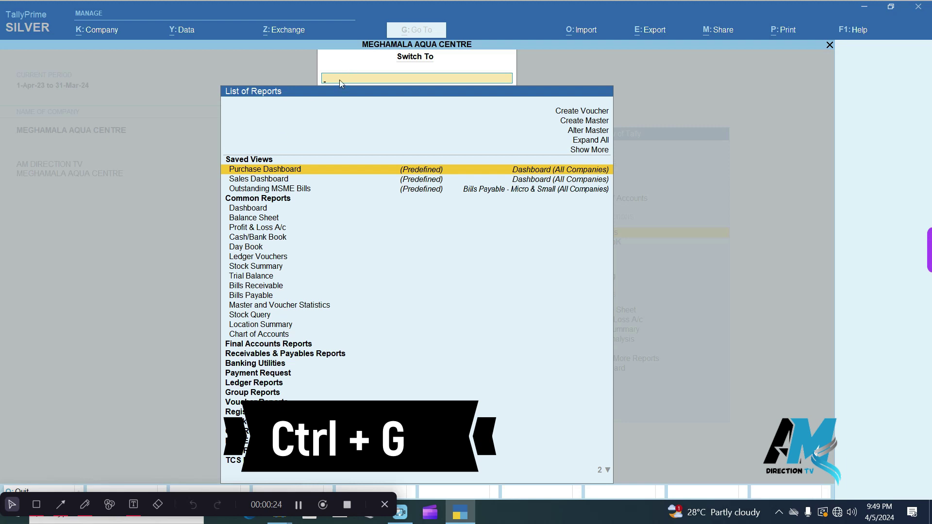
pyautogui.write('Sto')
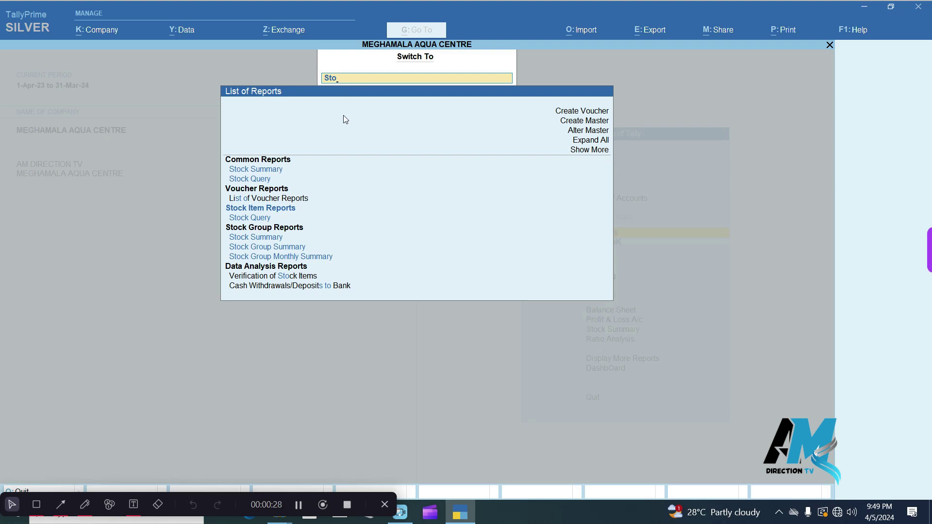
pyautogui.press('BackSpace')
pyautogui.press('BackSpace')
pyautogui.press('BackSpace')
pyautogui.press('Escape')
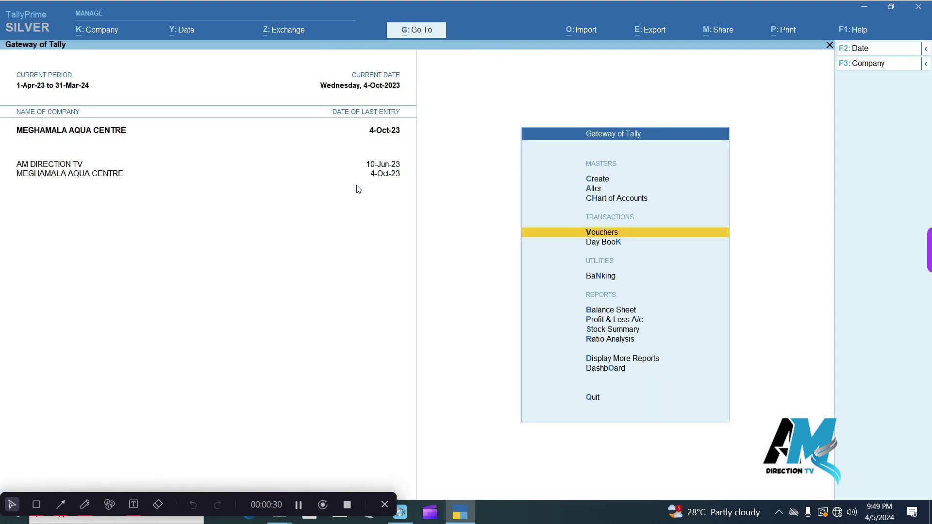
# - Open a Purchase voucher, select the first listed ledger as the party and accept its default details
pyautogui.hotkey('alt', 'c')
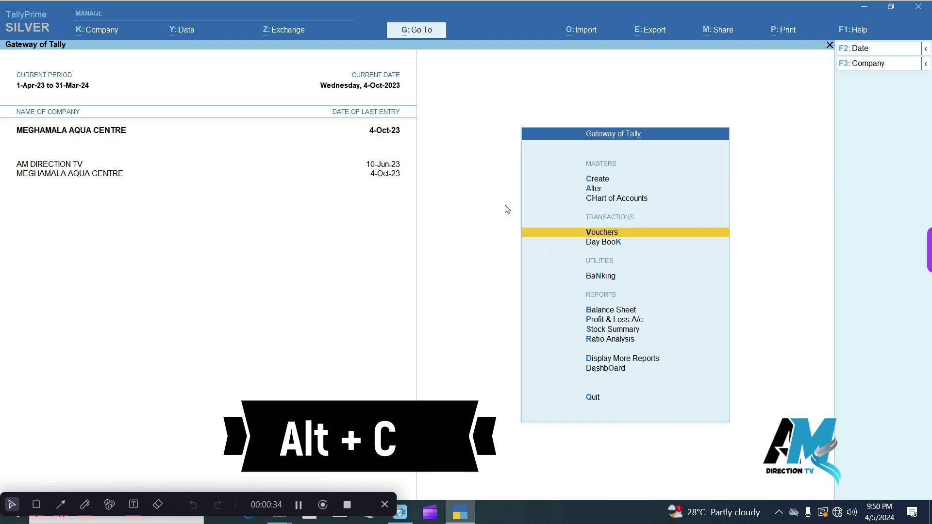
pyautogui.click(609, 232)
pyautogui.press('Return')
pyautogui.press('Return')
pyautogui.press('Return')
pyautogui.press('Return')
pyautogui.press('Return')
pyautogui.press('Return')
pyautogui.press('Return')
pyautogui.press('Return')
pyautogui.press('Return')
pyautogui.press('Return')
pyautogui.press('Return')
pyautogui.press('Return')
pyautogui.press('Return')
pyautogui.press('Return')
pyautogui.press('Return')
pyautogui.press('Return')
pyautogui.press('Return')
pyautogui.press('Return')
pyautogui.press('Return')
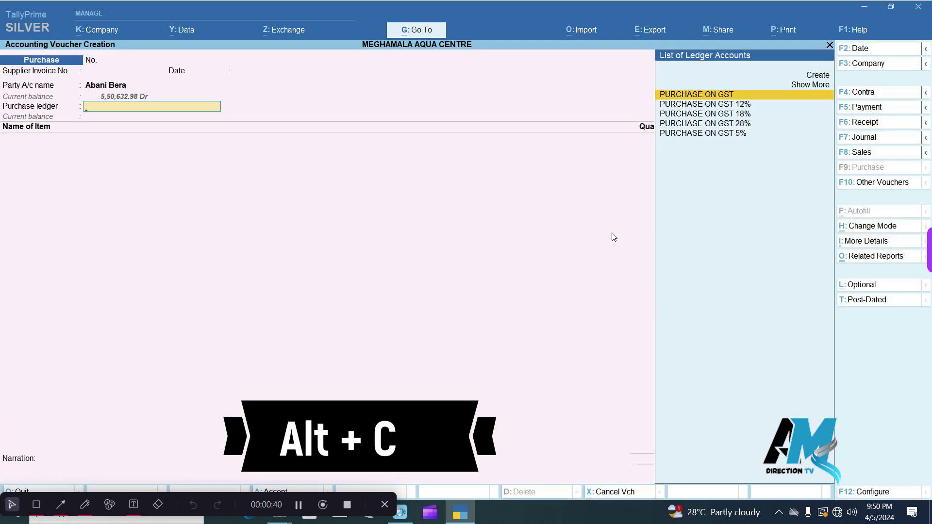
# - Go back to the party account, accept its details again and choose PURCHASE ON GST as the purchase ledger
pyautogui.press('BackSpace')
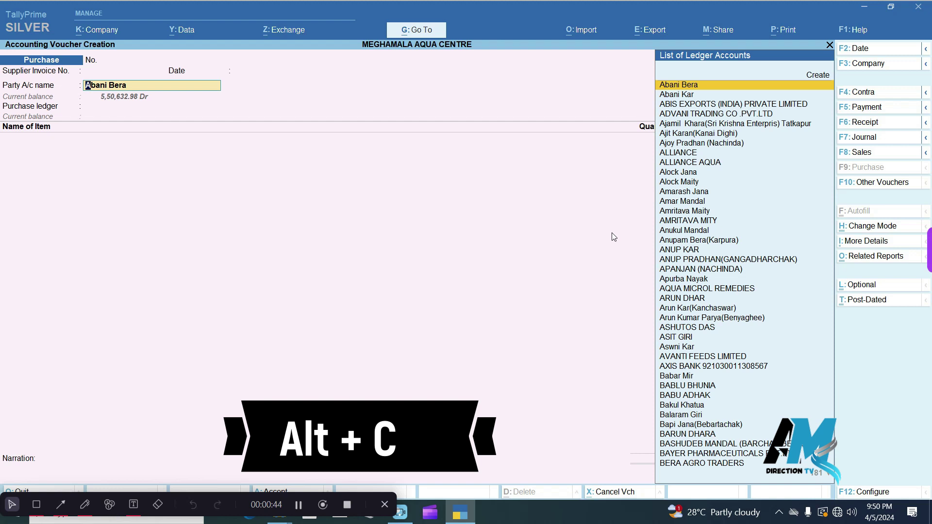
pyautogui.press('alt')
pyautogui.press('Return')
pyautogui.press('Return')
pyautogui.press('Return')
pyautogui.press('Return')
pyautogui.press('Return')
pyautogui.press('Return')
pyautogui.press('Return')
pyautogui.press('Return')
pyautogui.press('Return')
pyautogui.press('Return')
pyautogui.press('Return')
pyautogui.press('Return')
pyautogui.press('Return')
pyautogui.press('Return')
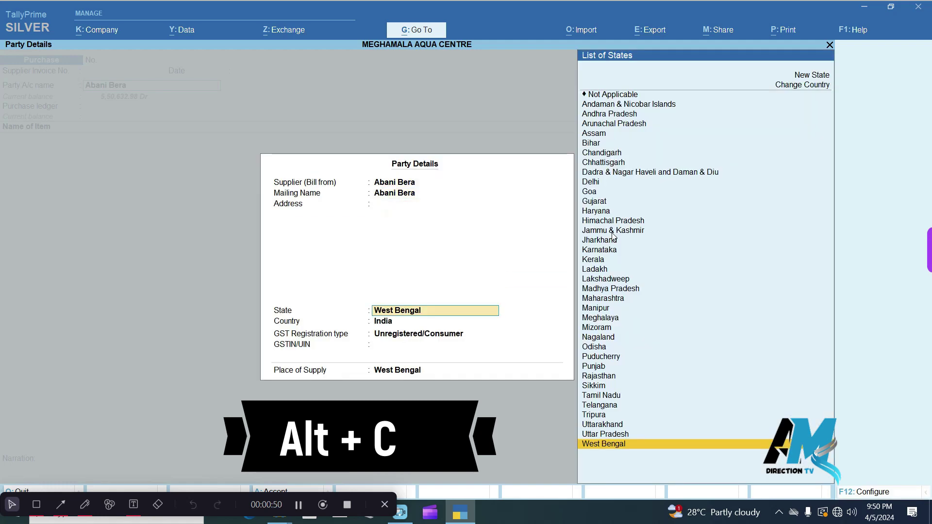
pyautogui.press('Return')
pyautogui.press('Return')
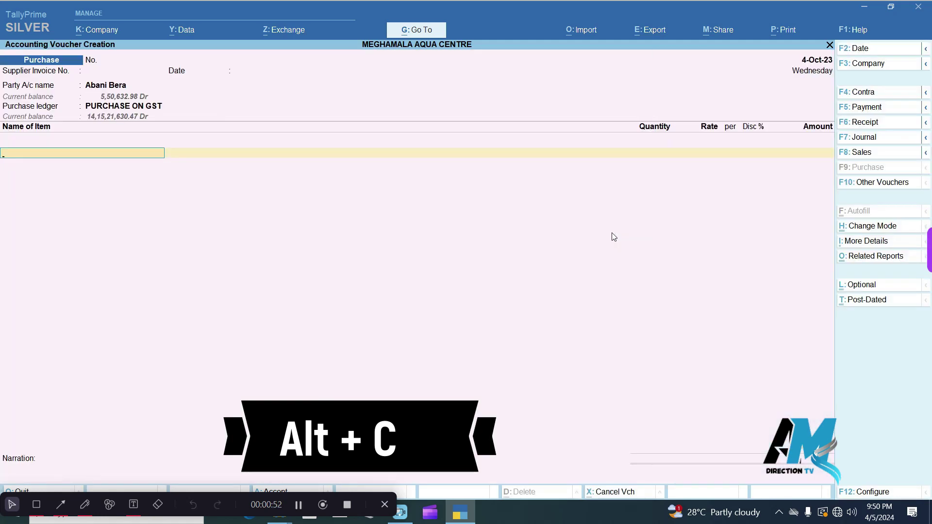
# - Add the stock item Alliance Ps 20ltr to the purchase voucher with a quantity of 1 pic
pyautogui.press('Down')
pyautogui.press('Down')
pyautogui.press('Down')
pyautogui.press('Down')
pyautogui.press('Down')
pyautogui.press('Down')
pyautogui.press('Down')
pyautogui.press('Down')
pyautogui.press('Down')
pyautogui.press('Down')
pyautogui.press('Down')
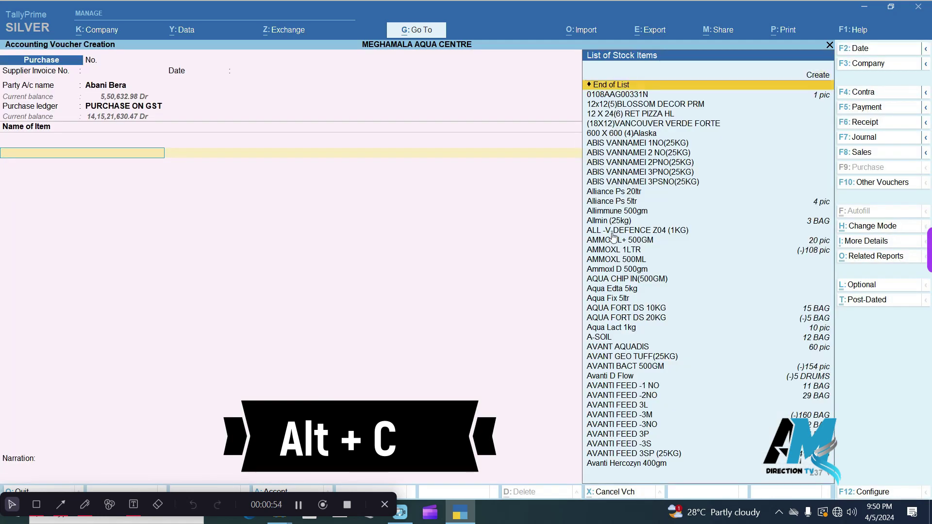
pyautogui.press('Down')
pyautogui.press('Return')
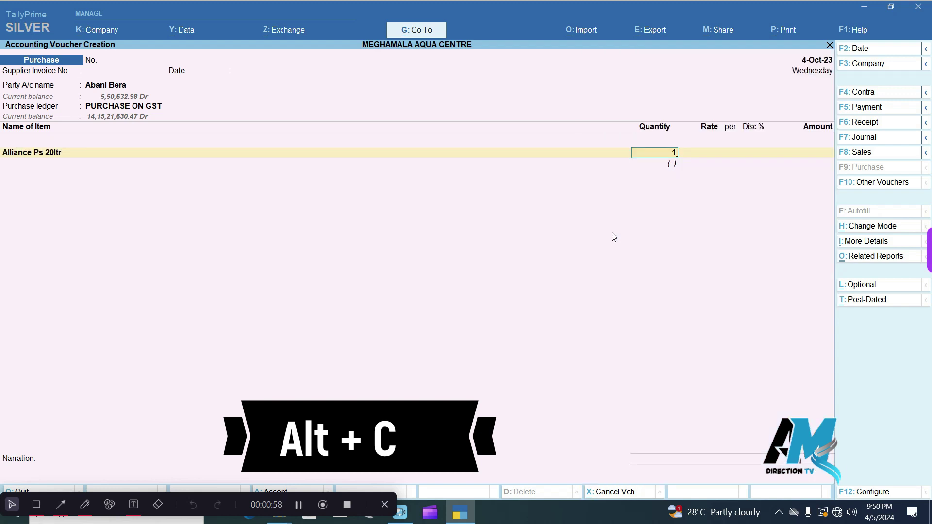
pyautogui.press('Return')
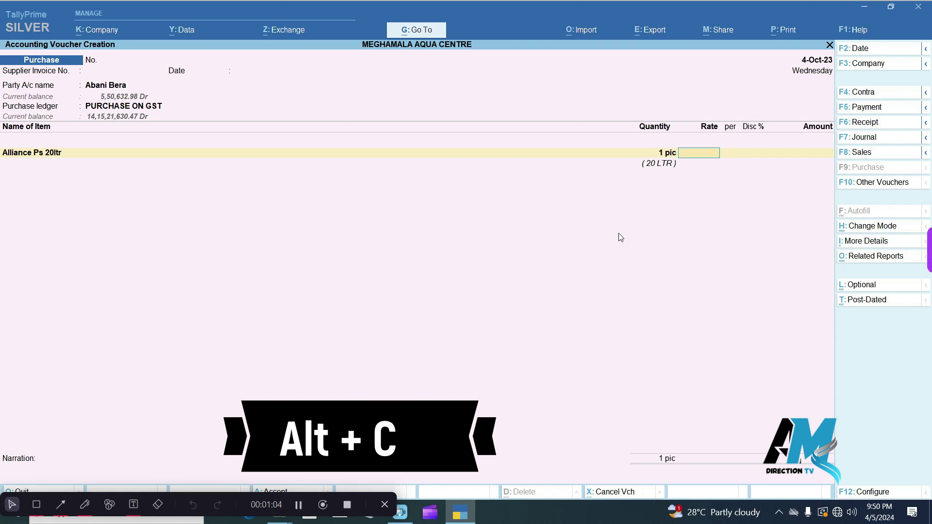
# - Calculate 1000*2 in the built-in calculator for the Alliance Ps 20ltr rate
pyautogui.hotkey('alt', 'c')
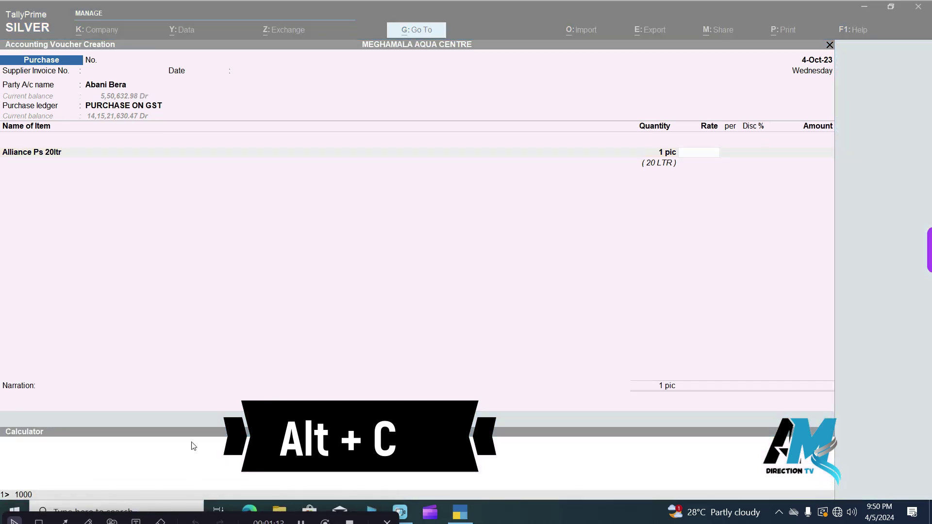
pyautogui.write('+')
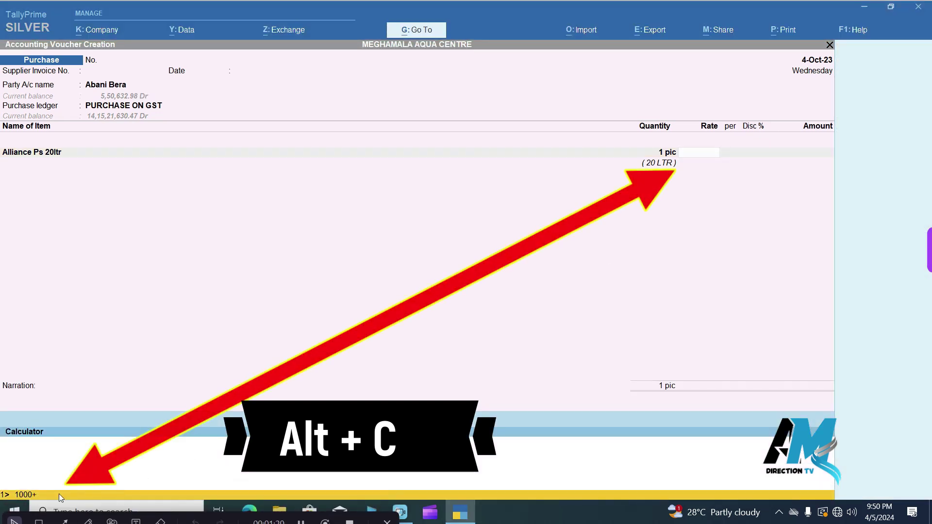
pyautogui.write('*')
pyautogui.press('Return')
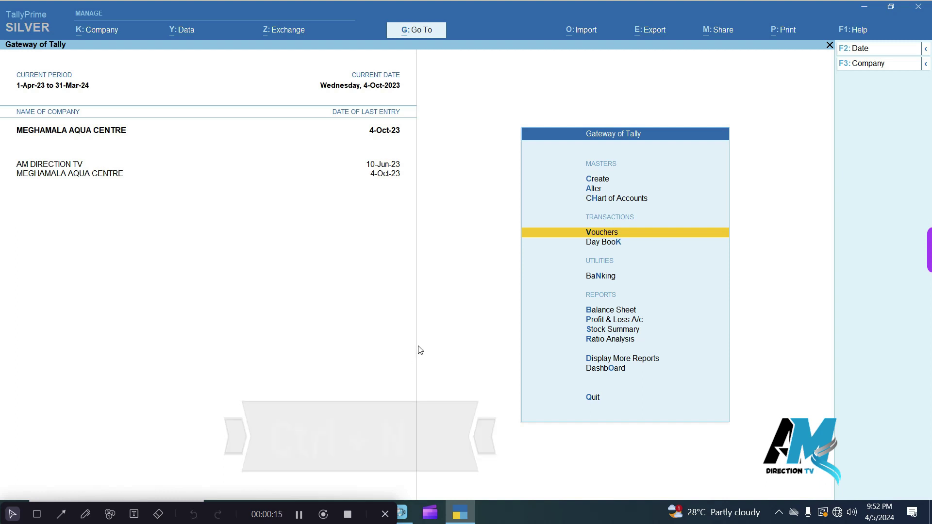
# - Start a new Purchase voucher with the first listed ledger as party and PURCHASE ON GST as purchase ledger
pyautogui.click(588, 233)
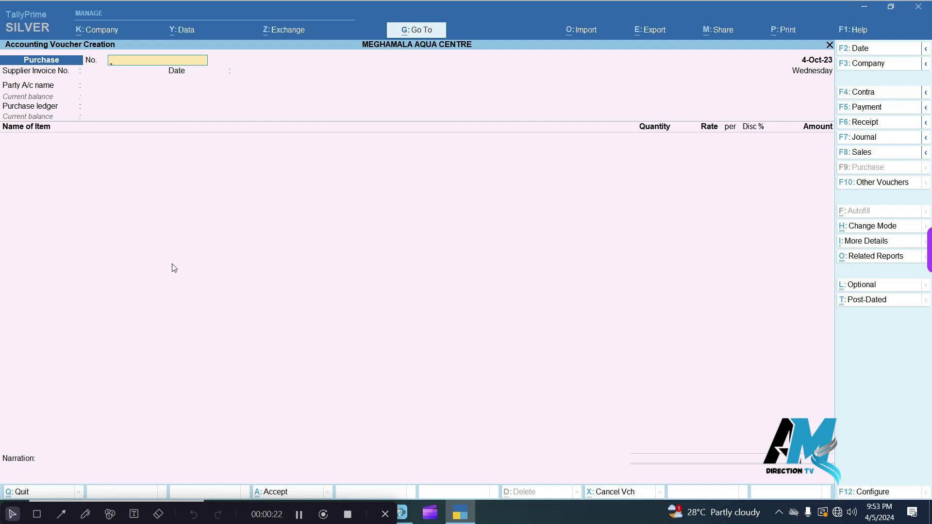
pyautogui.press('Return')
pyautogui.press('Return')
pyautogui.press('Return')
pyautogui.press('Return')
pyautogui.press('Return')
pyautogui.press('Return')
pyautogui.press('Return')
pyautogui.press('Return')
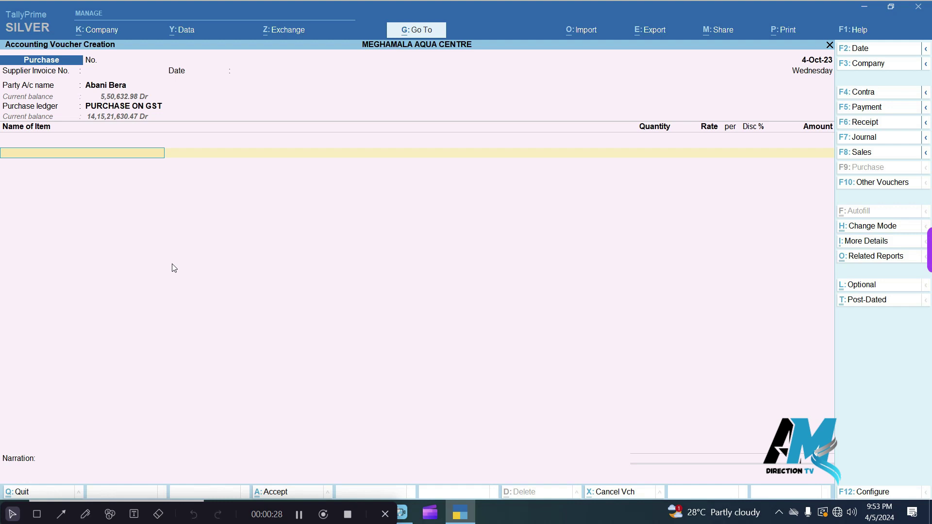
# - Add the stock item GRILL ASSY FRT to the voucher with a quantity of 1 pic
pyautogui.write('grill')
pyautogui.press('Return')
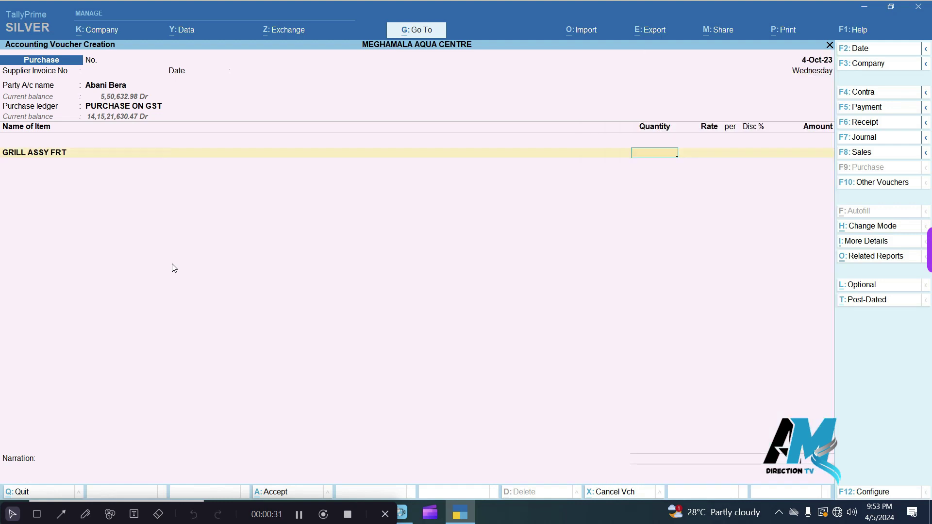
pyautogui.write('1')
pyautogui.press('Return')
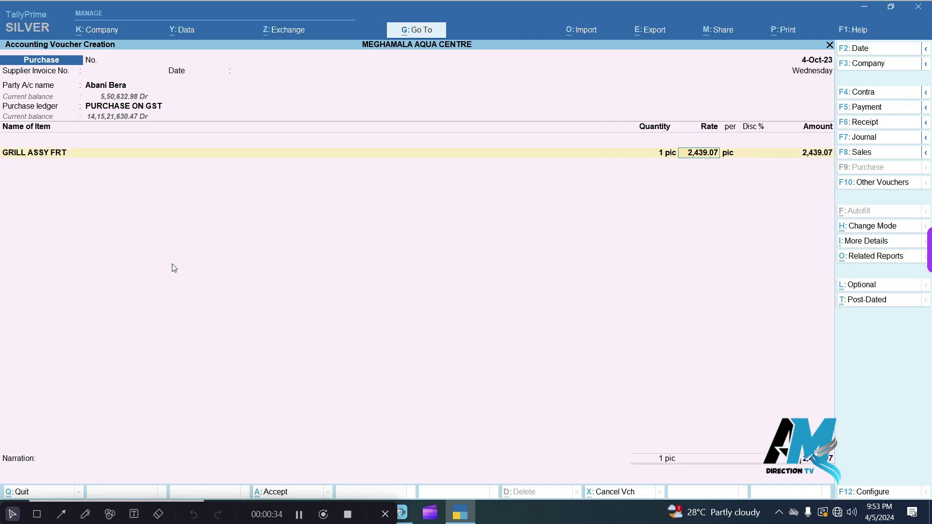
# - Set the GRILL ASSY FRT rate to 2,000 by calculating 1000*2 in the built-in calculator
pyautogui.hotkey('ctrl', 'n')
pyautogui.write('1000')
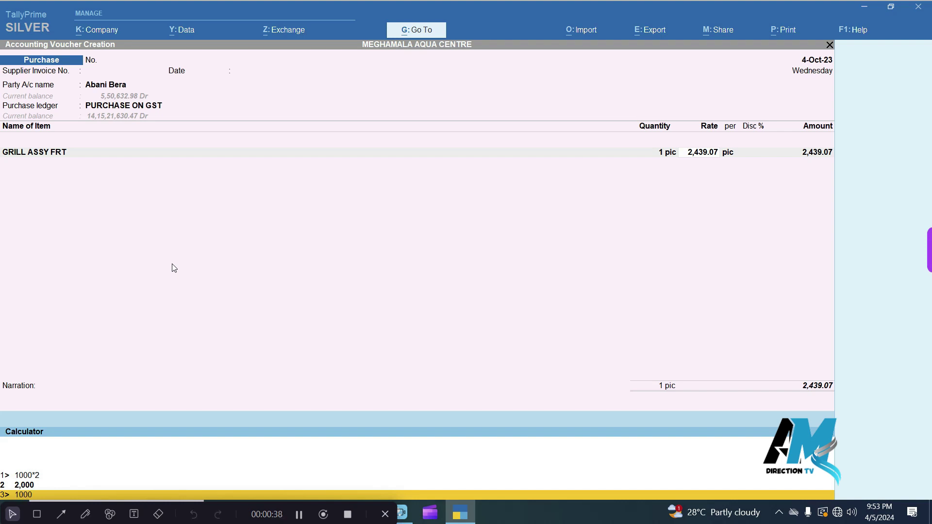
pyautogui.write('*2')
pyautogui.press('Return')
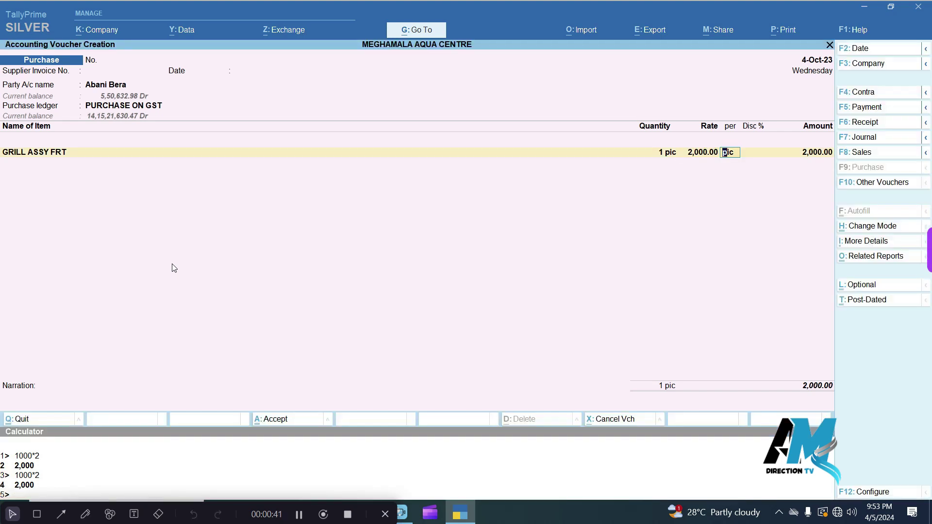
# - Quit the purchase voucher without saving and view the alternate function-key commands available in voucher entry
pyautogui.press('Escape')
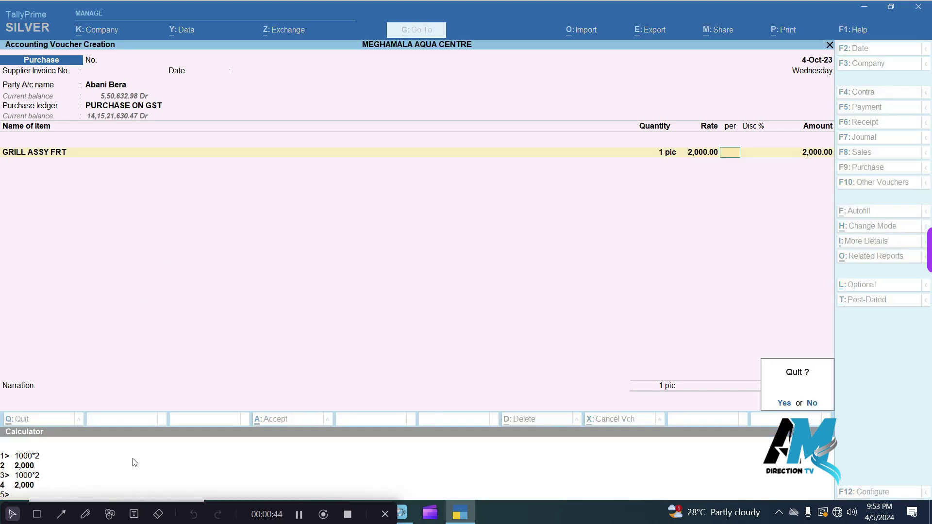
pyautogui.press('y')
pyautogui.press('Return')
pyautogui.press('alt')
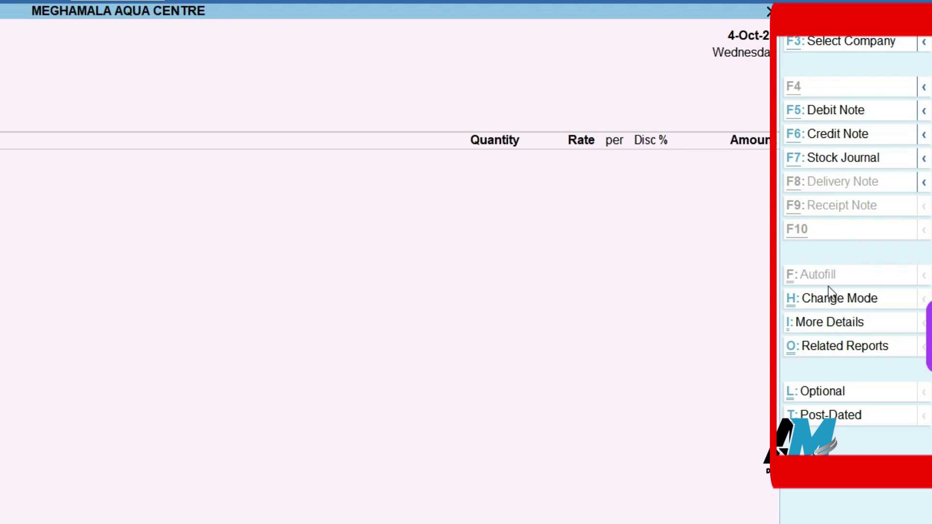
pyautogui.press('alt')
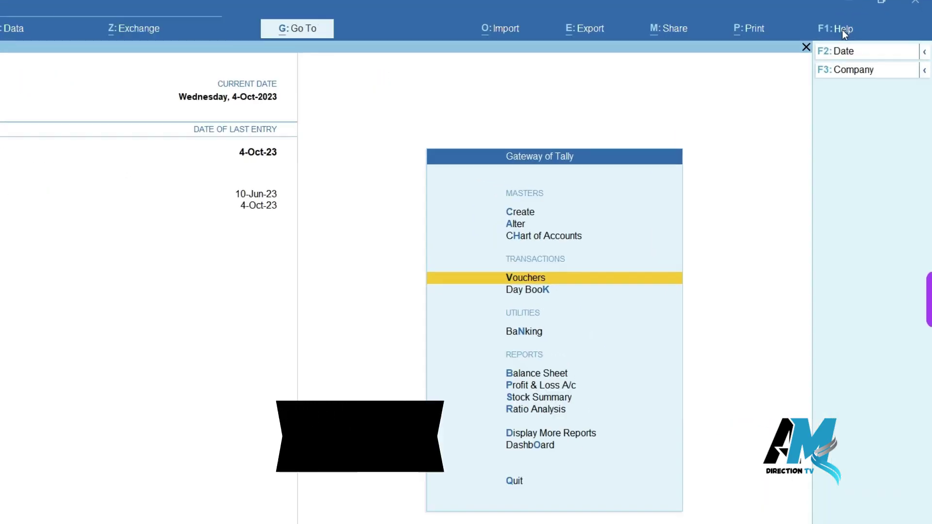
# - Open TallyHelp from the Gateway of Tally
pyautogui.click(798, 34)
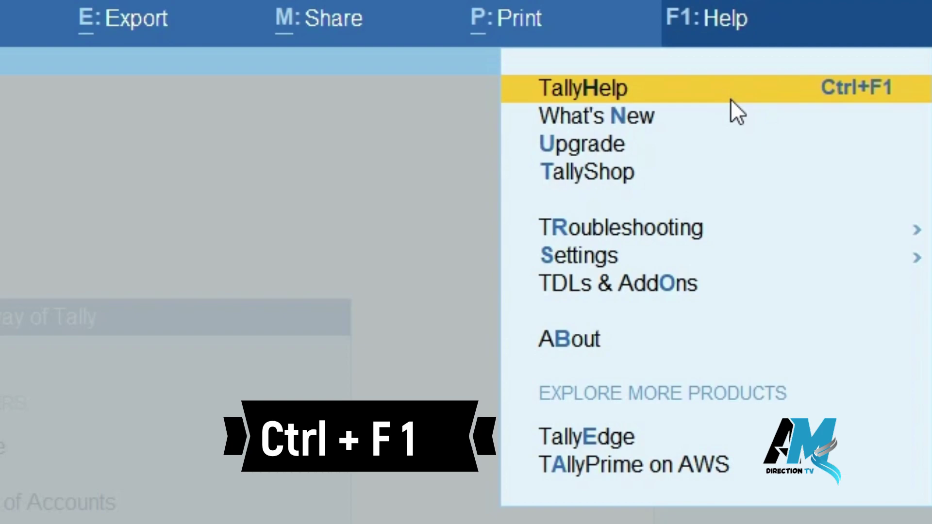
pyautogui.click(831, 86)
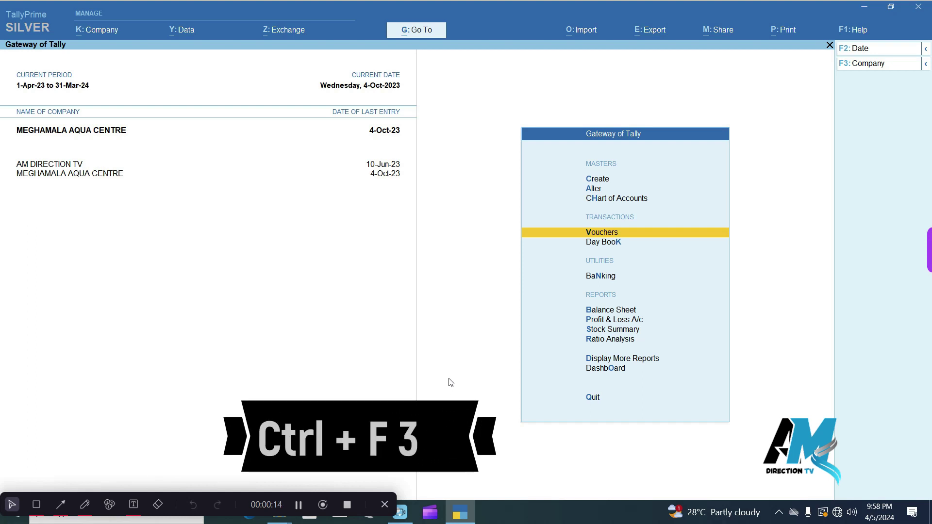
# - View the list of open companies in Shut Company and return to the Gateway of Tally
pyautogui.press('ctrl')
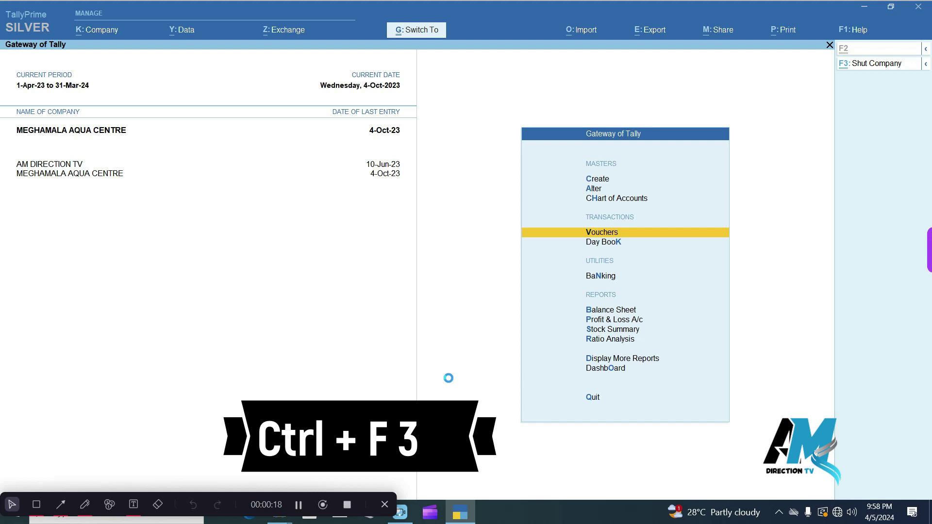
pyautogui.hotkey('ctrl', 'F3')
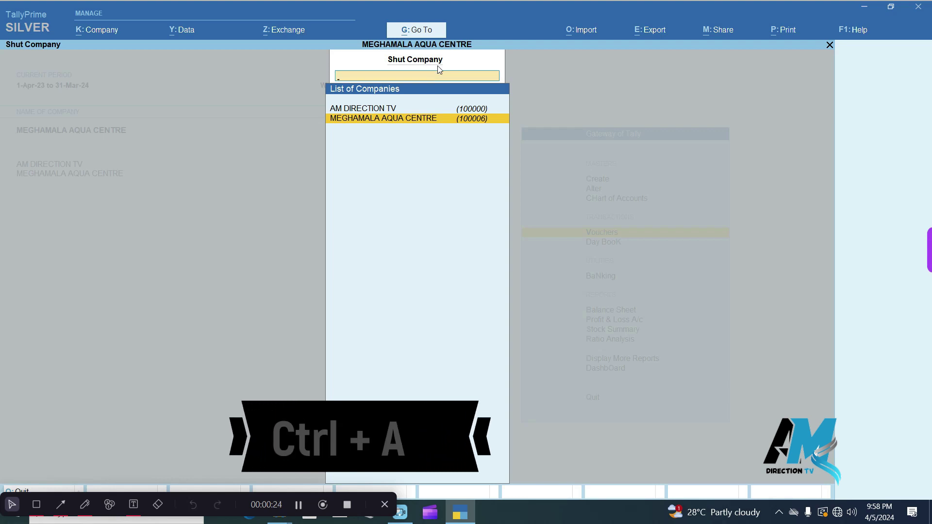
pyautogui.hotkey('ctrl', 'a')
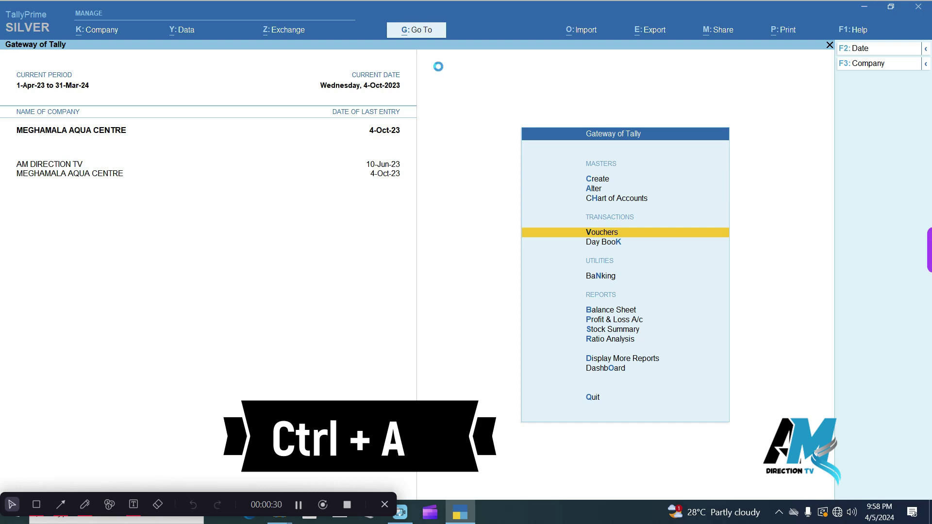
# - Open a new purchase voucher and go to its Party A/c name, leaving the voucher number and supplier invoice details blank
pyautogui.press('Return')
pyautogui.press('Return')
pyautogui.press('Return')
pyautogui.press('Return')
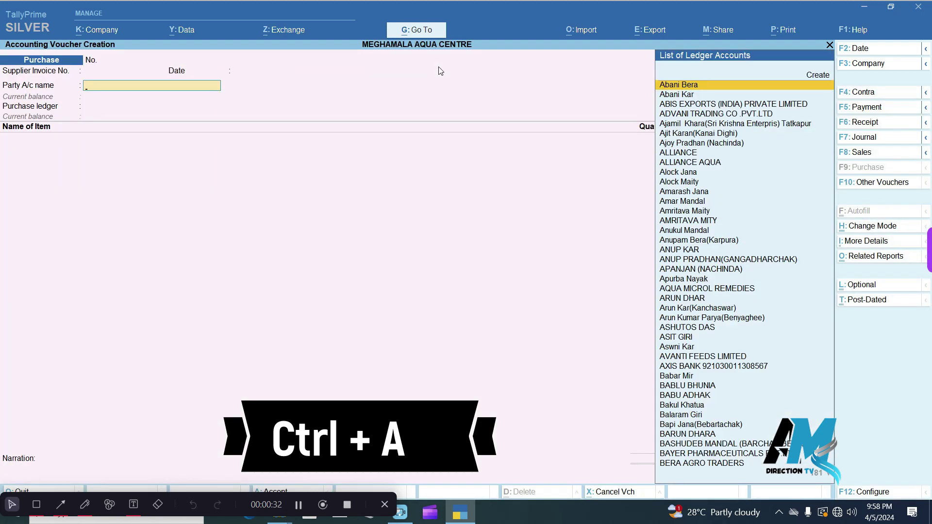
# - Select the first listed ledger as the purchase party and accept its Party Details, then quit the voucher without saving
pyautogui.press('Return')
pyautogui.press('Return')
pyautogui.press('Return')
pyautogui.press('Return')
pyautogui.press('Return')
pyautogui.press('Return')
pyautogui.press('Return')
pyautogui.press('Return')
pyautogui.press('Return')
pyautogui.press('Return')
pyautogui.press('Return')
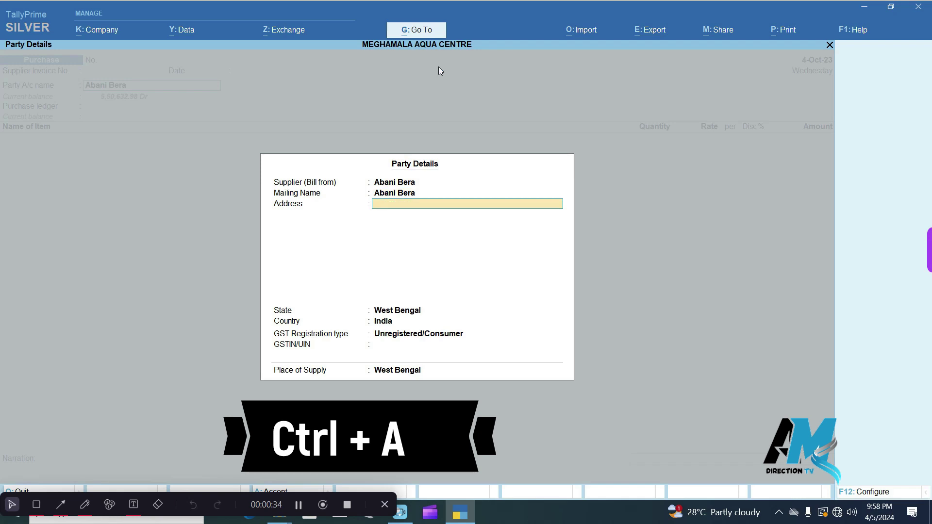
pyautogui.hotkey('ctrl', 'a')
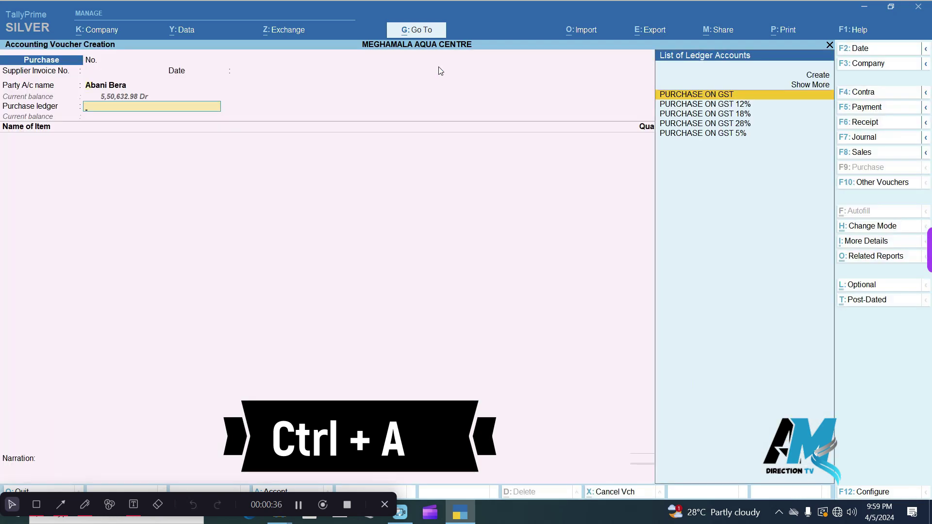
pyautogui.press('BackSpace')
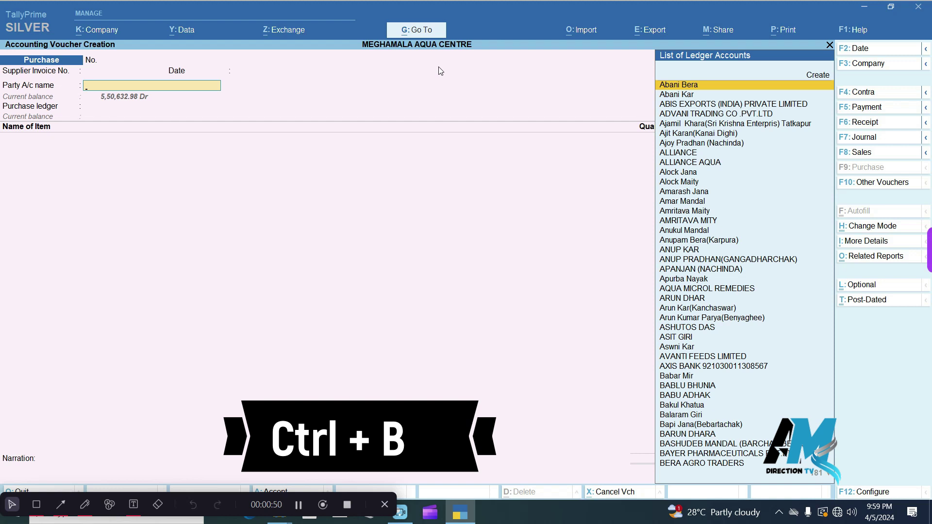
pyautogui.press('Escape')
# - Open the Profit & Loss A/c report and view its Basis of Values configurations
pyautogui.press('Down')
pyautogui.press('Down')
pyautogui.press('Down')
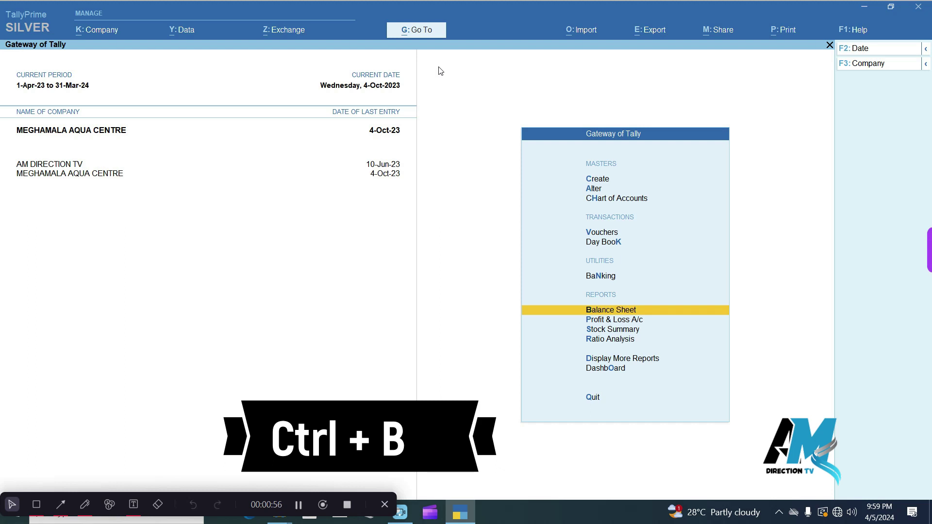
pyautogui.press('Down')
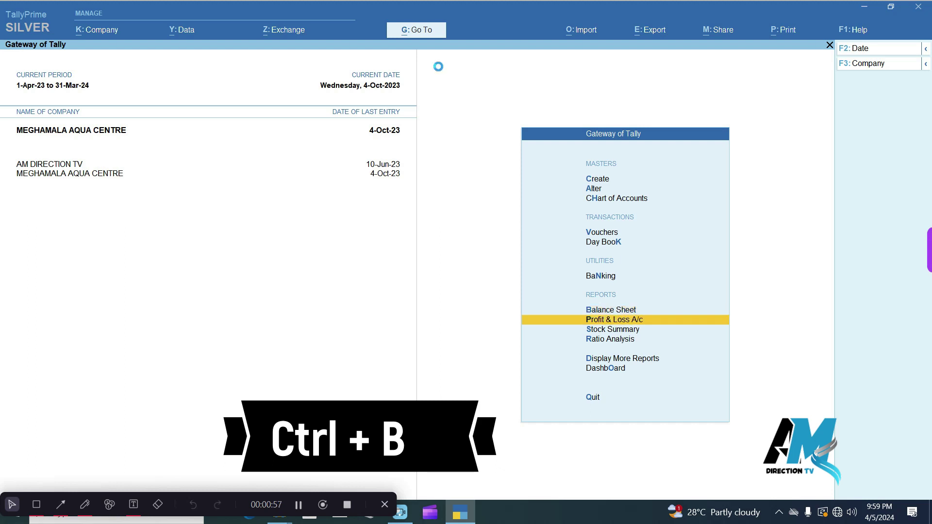
pyautogui.press('Return')
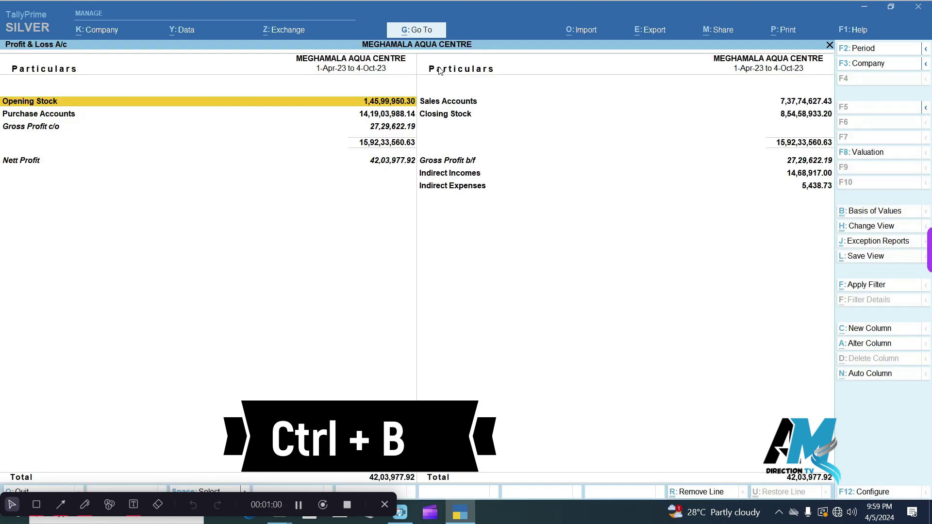
pyautogui.hotkey('ctrl', 'b')
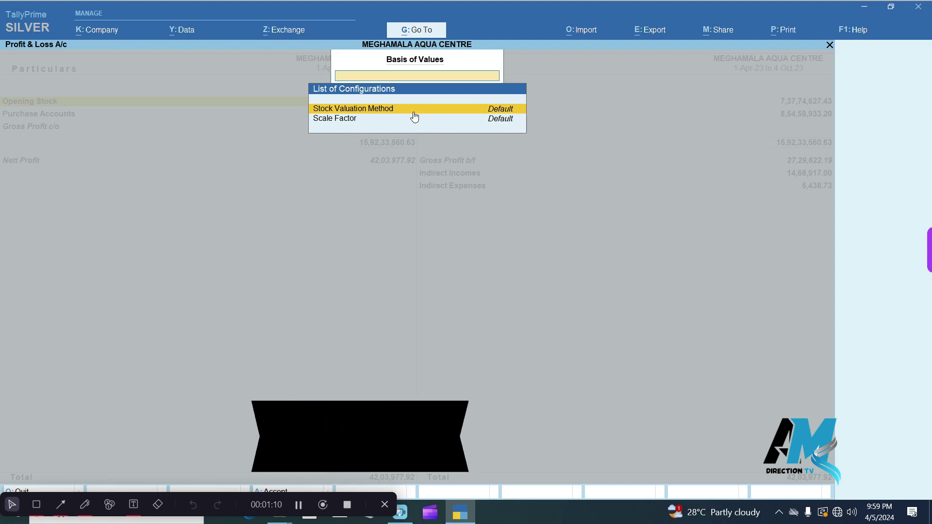
pyautogui.press('Escape')
pyautogui.press('Escape')
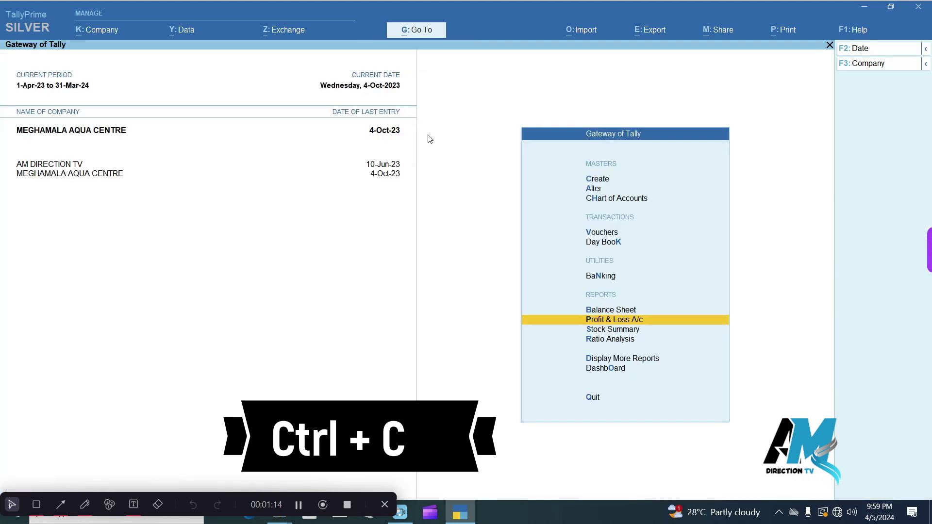
# - Open a new purchase voucher and enter 55555 as the voucher number
pyautogui.press('Up')
pyautogui.press('Up')
pyautogui.press('Up')
pyautogui.press('Up')
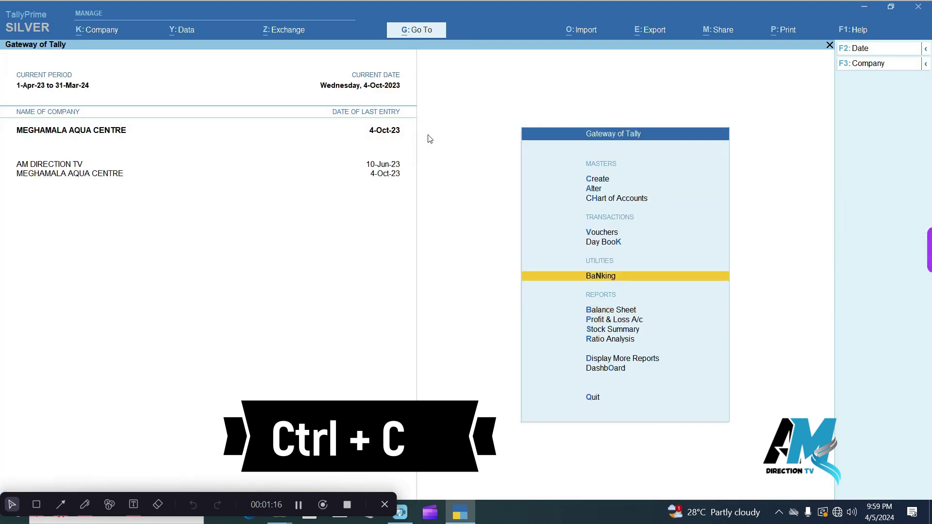
pyautogui.press('Return')
pyautogui.press('Return')
pyautogui.press('Return')
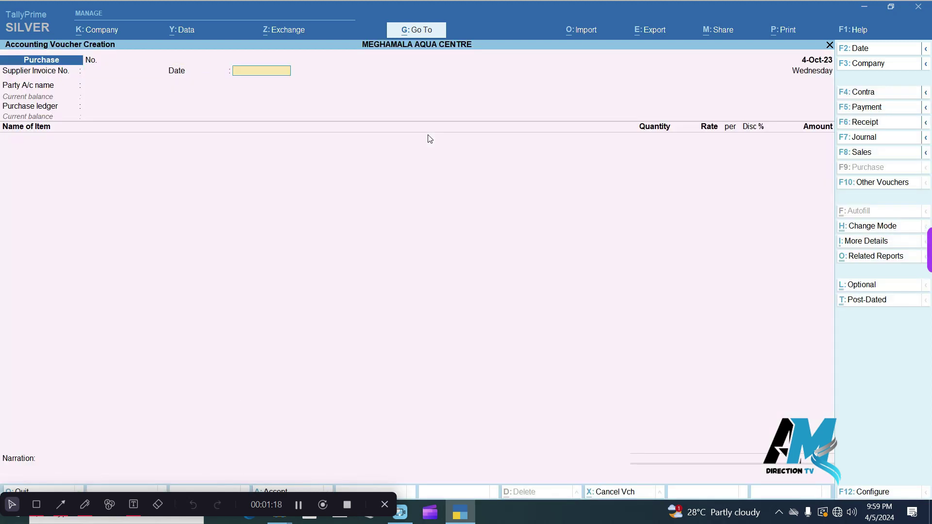
pyautogui.press('Return')
pyautogui.hotkey('ctrl', 'v')
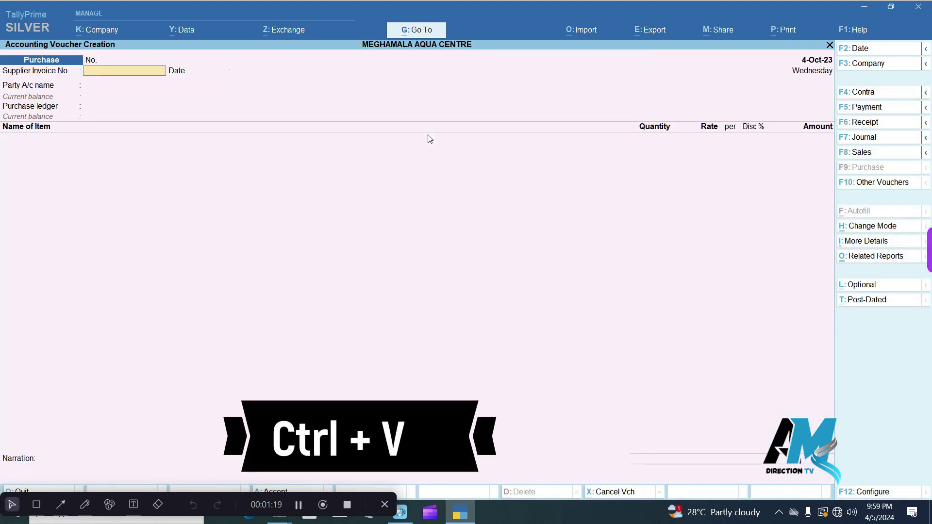
pyautogui.press('BackSpace')
pyautogui.write('55555')
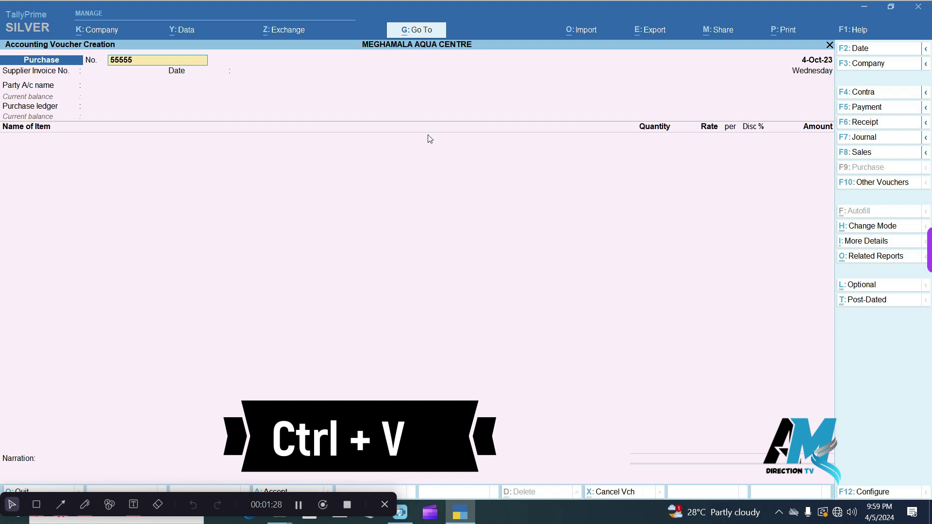
# - Try to copy the voucher number and paste it into the Supplier Invoice No. field, then discard the entry
pyautogui.press('ctrl')
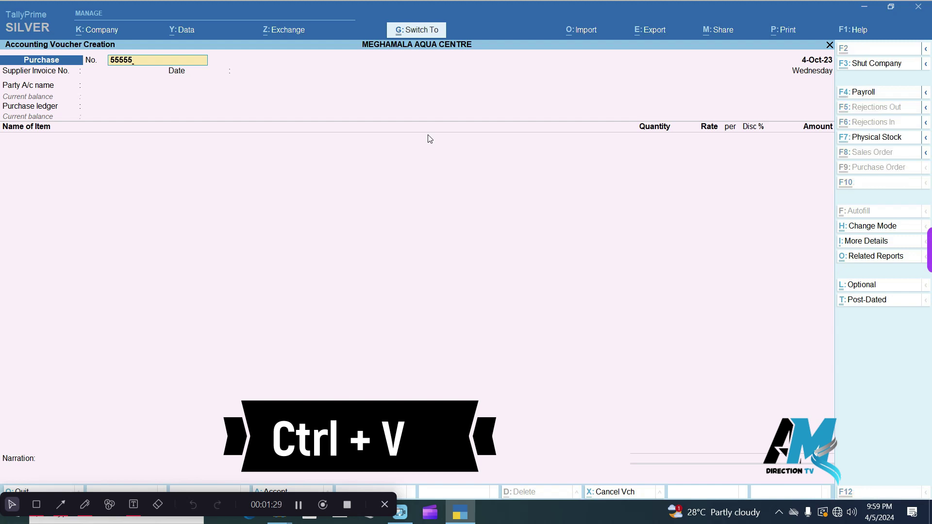
pyautogui.press('Return')
pyautogui.press('ctrl')
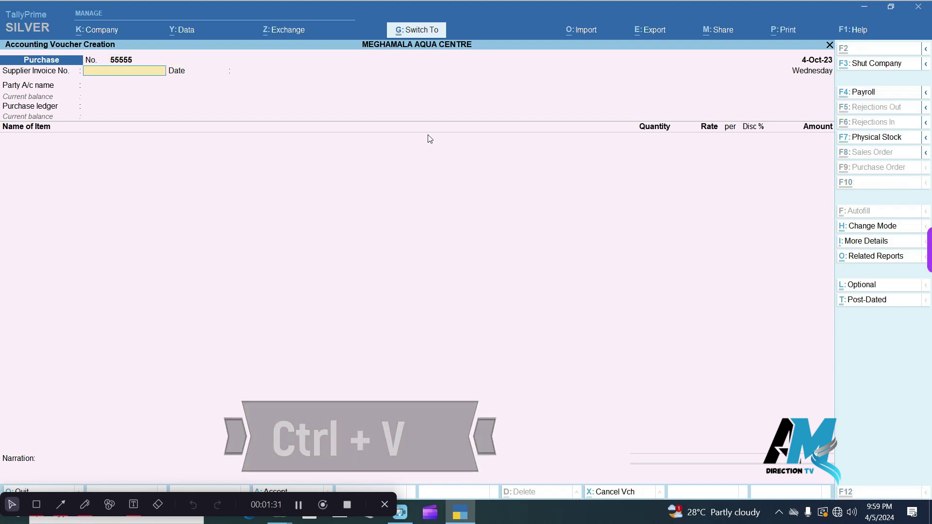
pyautogui.hotkey('ctrl', 'v')
pyautogui.press('Return')
pyautogui.press('Escape')
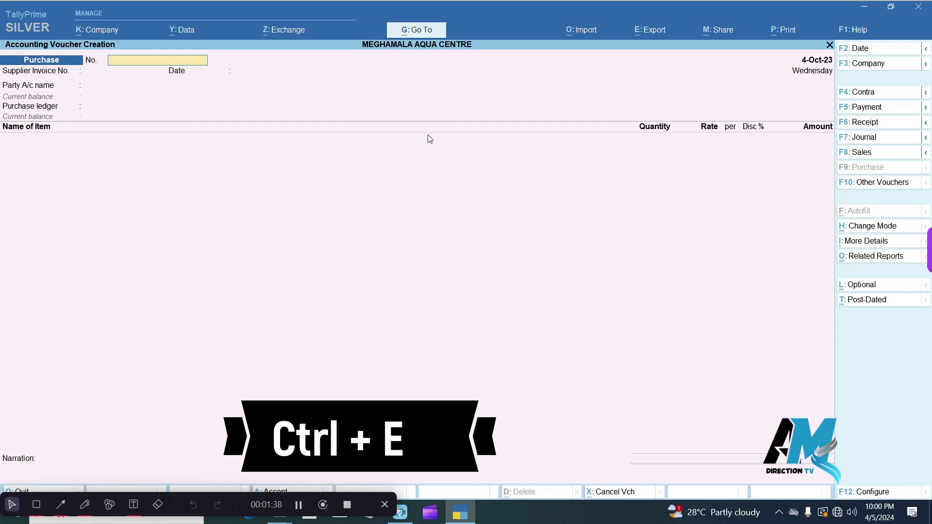
# - Examine the purchase voucher's export configuration and its list of file formats, then return to the Gateway of Tally
pyautogui.press('ctrl')
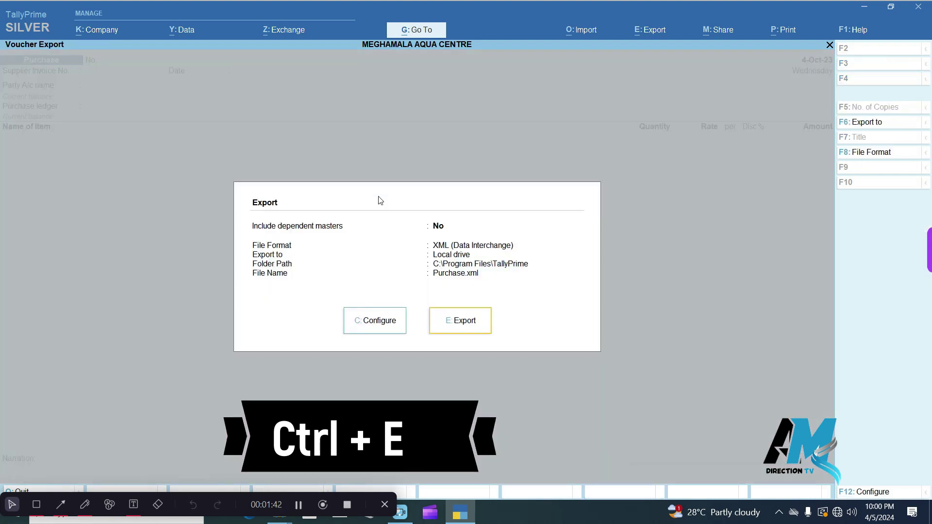
pyautogui.click(371, 321)
pyautogui.scroll(-5, 496, 405)
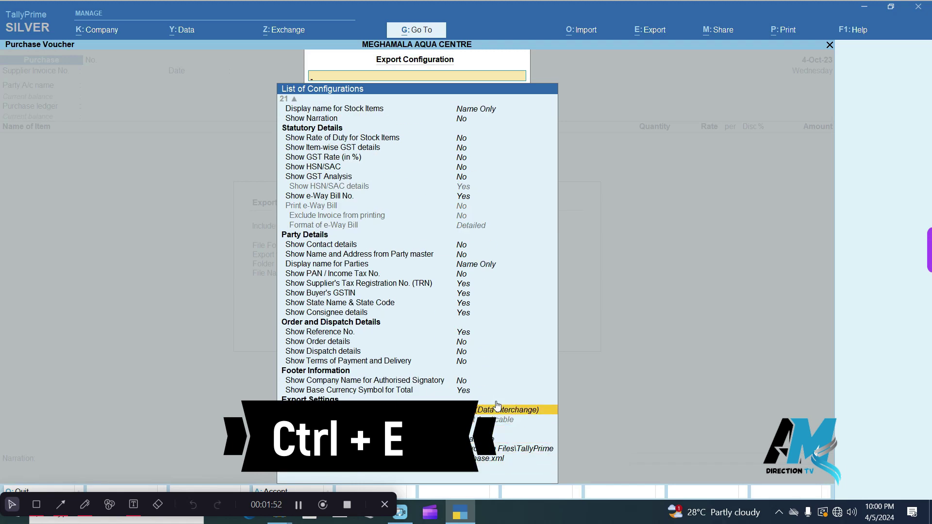
pyautogui.hotkey('ctrl', 'a')
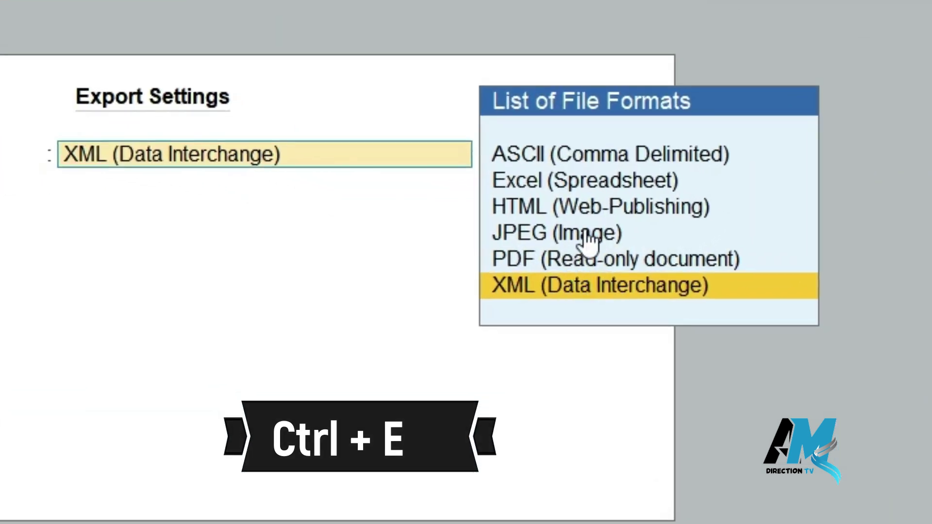
pyautogui.press('Return')
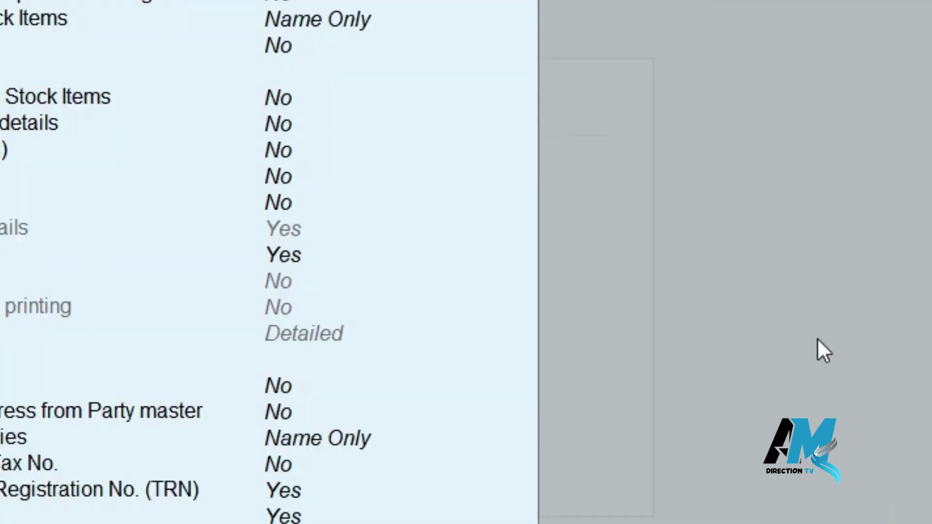
pyautogui.press('Escape')
pyautogui.press('e')
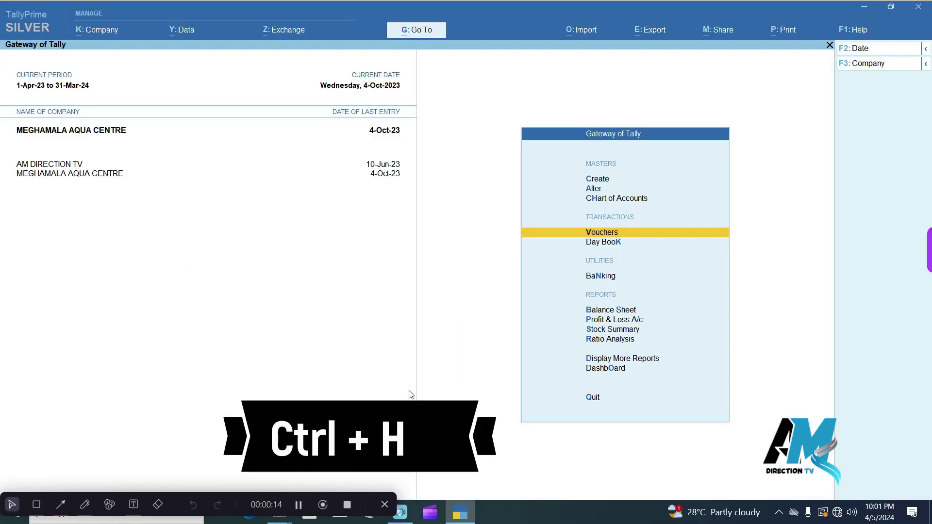
# - Open a purchase voucher and choose Item Invoice as its voucher mode
pyautogui.press('Return')
pyautogui.press('ctrl')
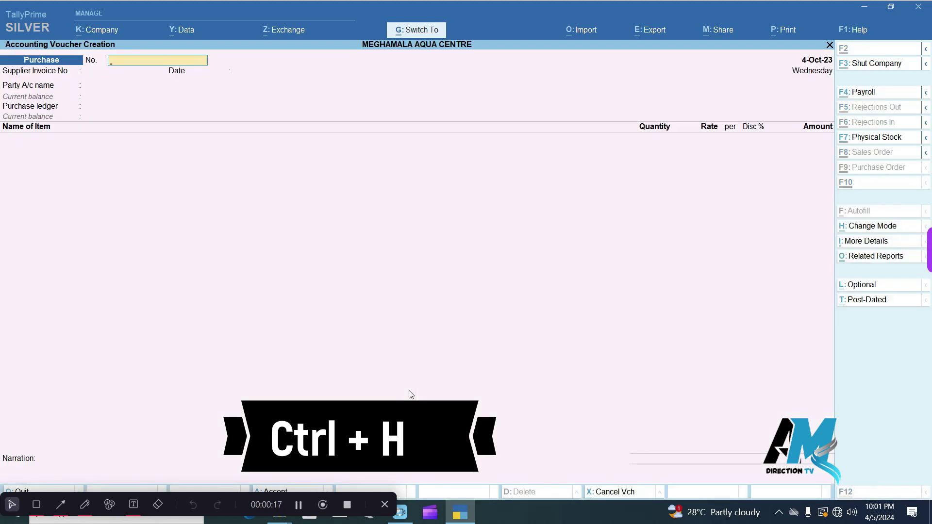
pyautogui.hotkey('ctrl', 'h')
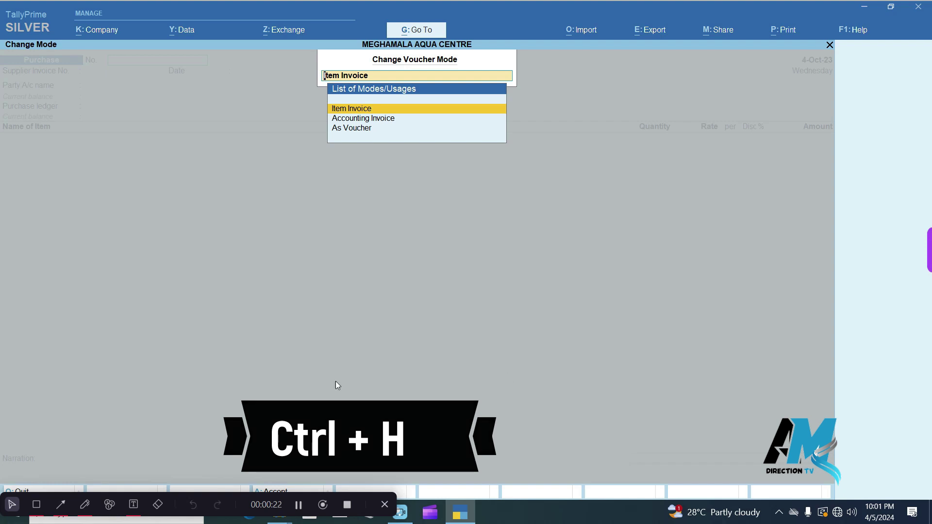
pyautogui.press('Return')
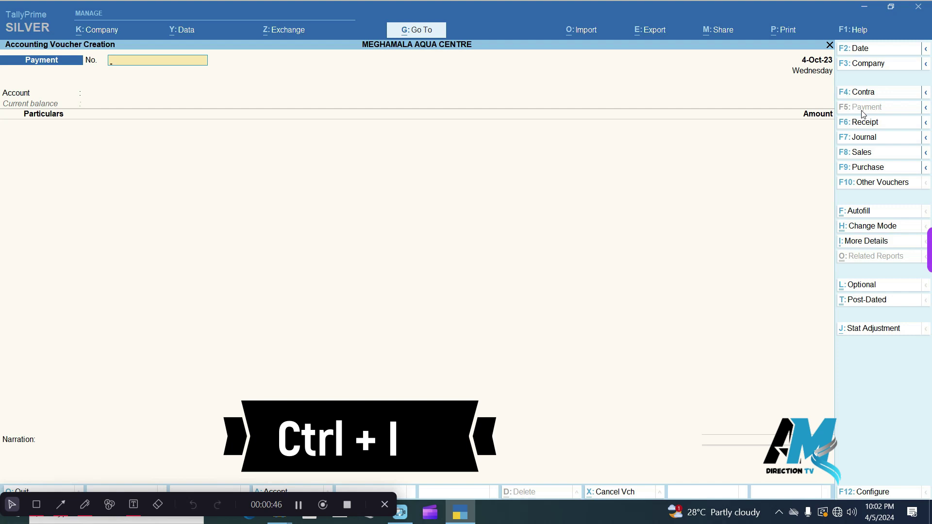
# - View the More Details options for the payment voucher and for the purchase voucher
pyautogui.press('ctrl')
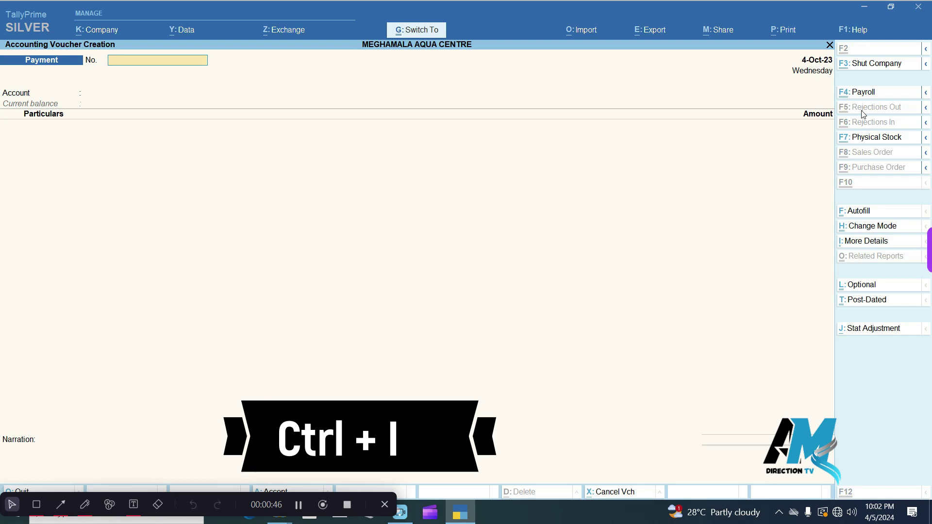
pyautogui.hotkey('ctrl', 'i')
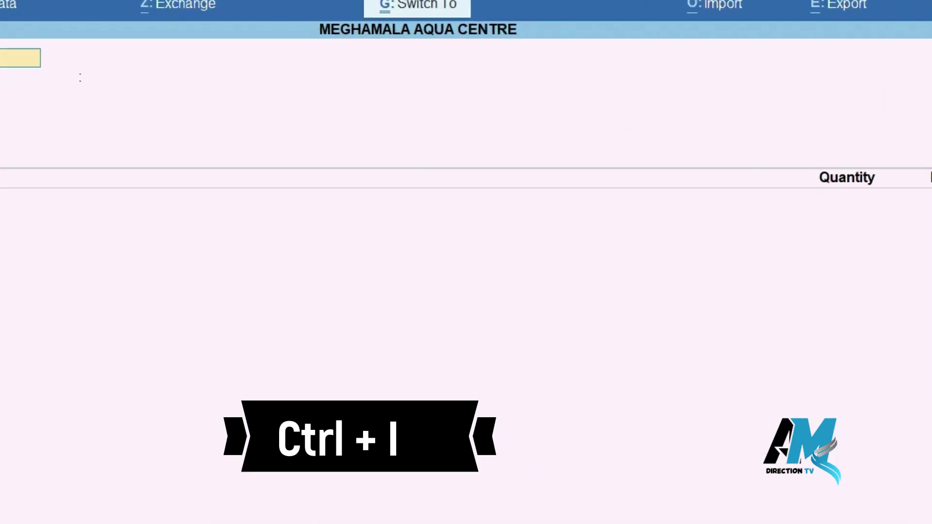
pyautogui.hotkey('ctrl', 'i')
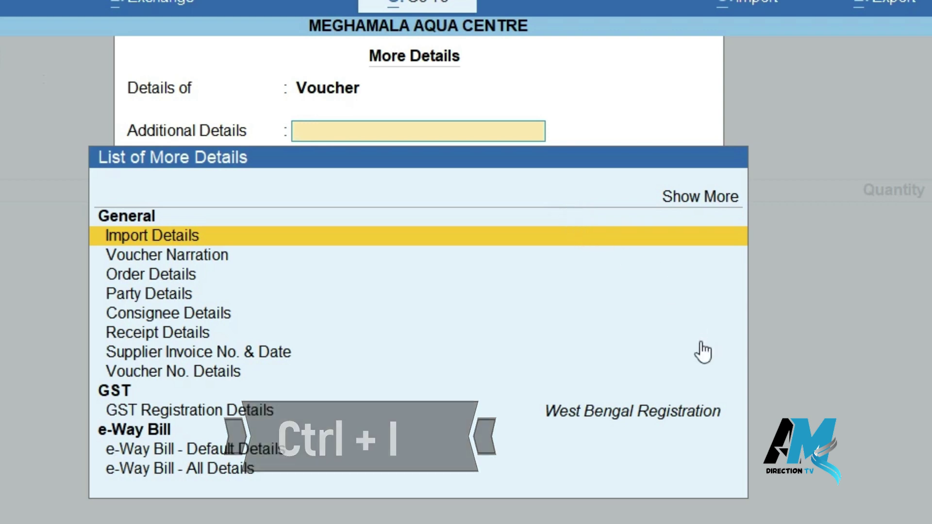
pyautogui.press('Escape')
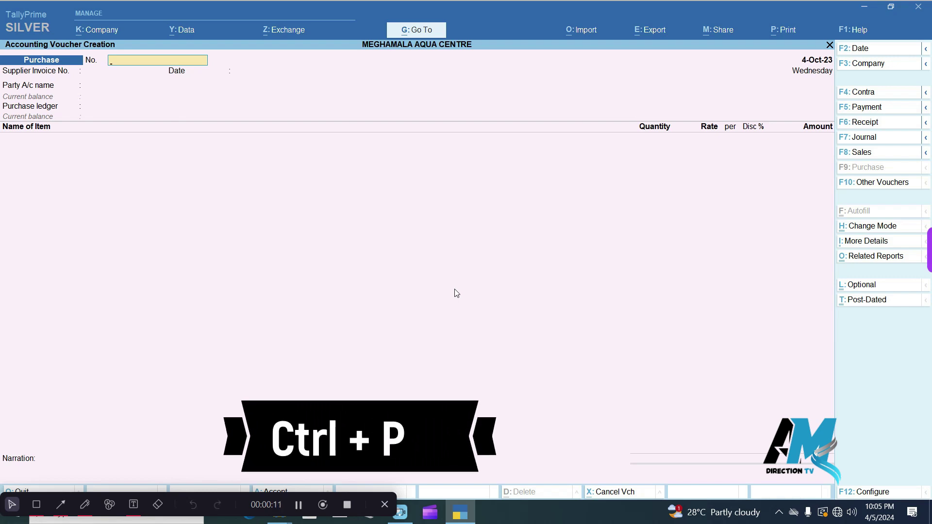
# - View the purchase voucher's Print settings and close them without printing
pyautogui.press('ctrl')
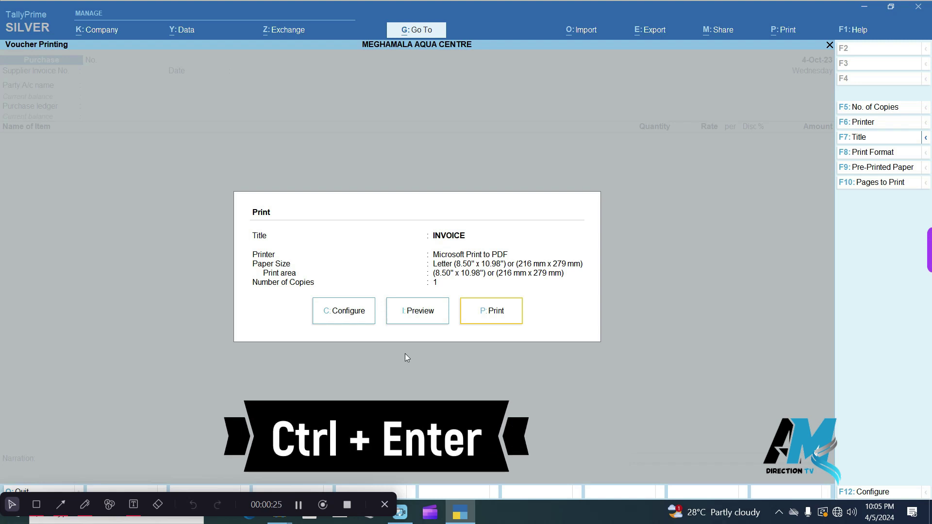
pyautogui.press('Escape')
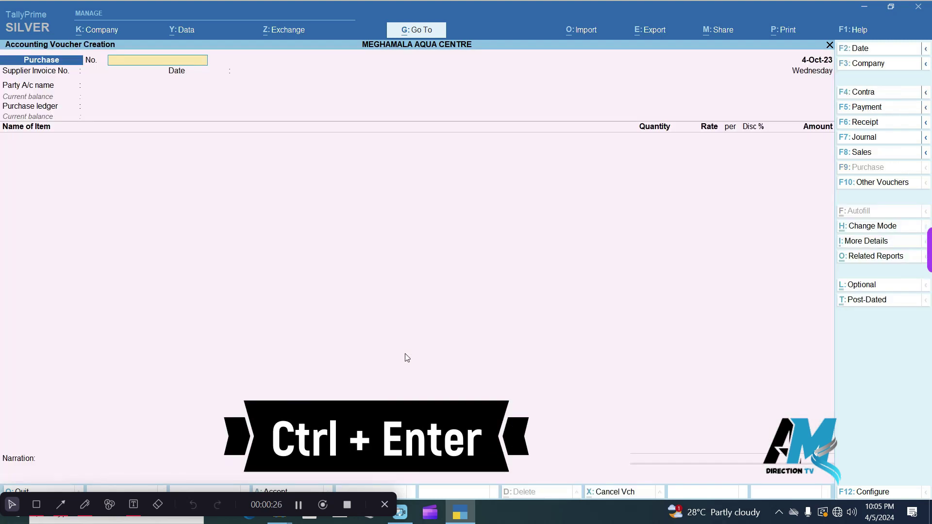
# - Select the first listed party ledger in the purchase voucher and open that ledger for alteration
pyautogui.press('ctrl')
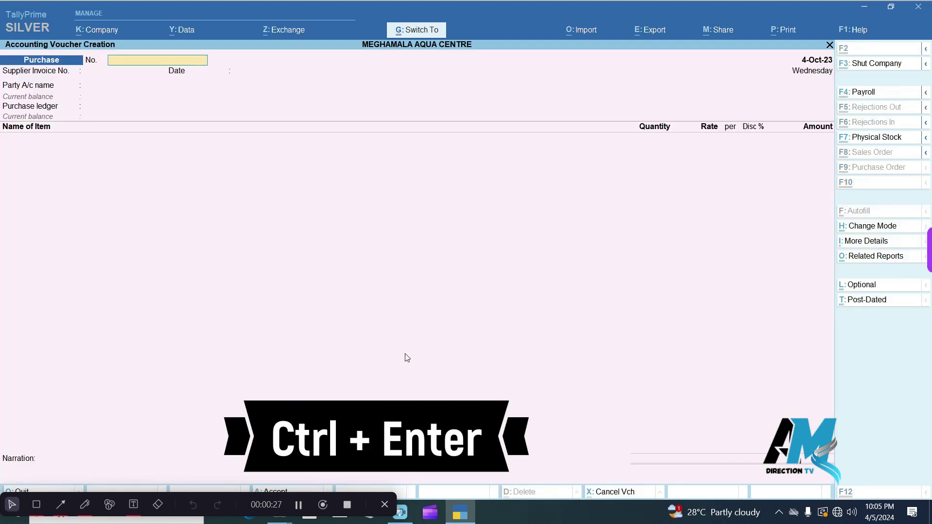
pyautogui.press('Return')
pyautogui.press('Return')
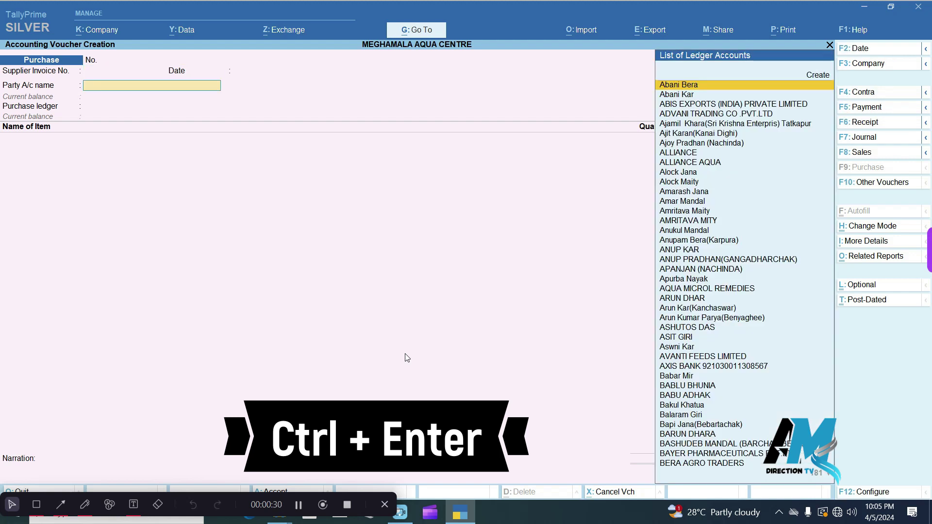
pyautogui.press('Return')
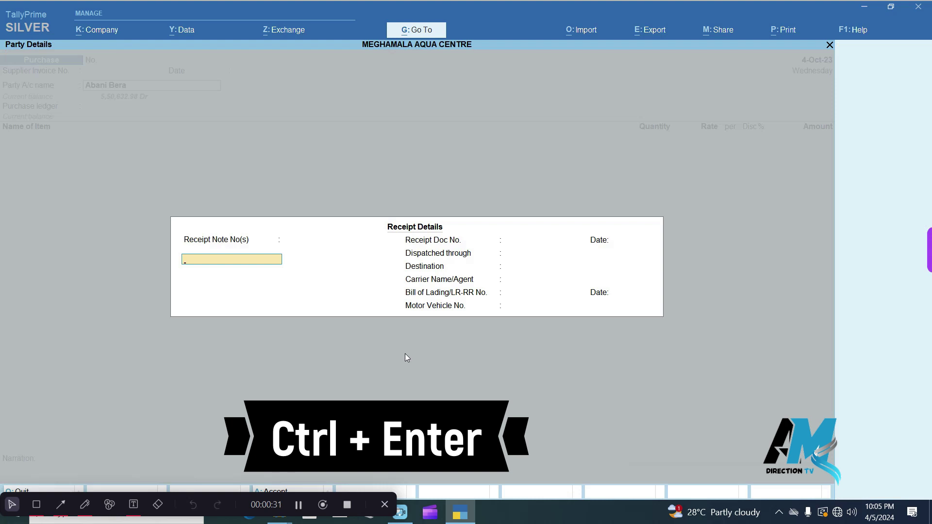
pyautogui.press('Escape')
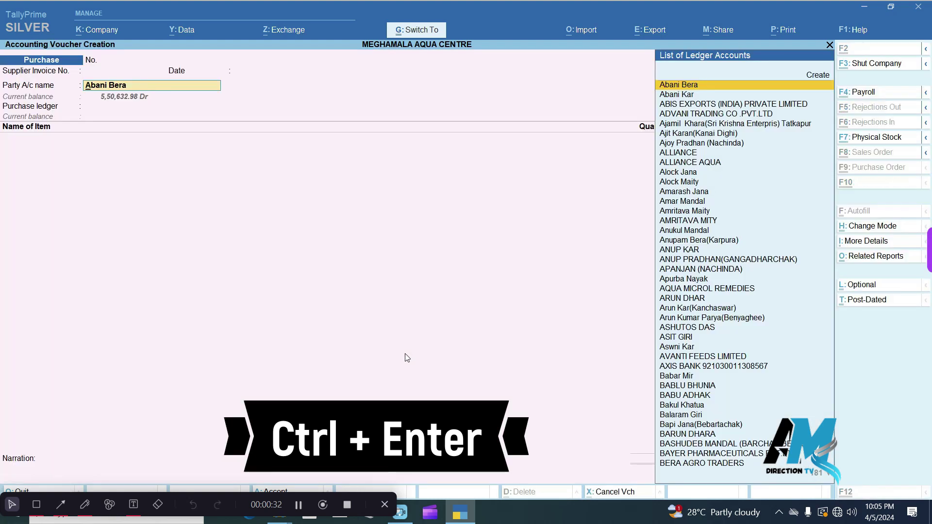
pyautogui.press('ctrl')
pyautogui.press('ctrl')
pyautogui.hotkey('ctrl', 'Return')
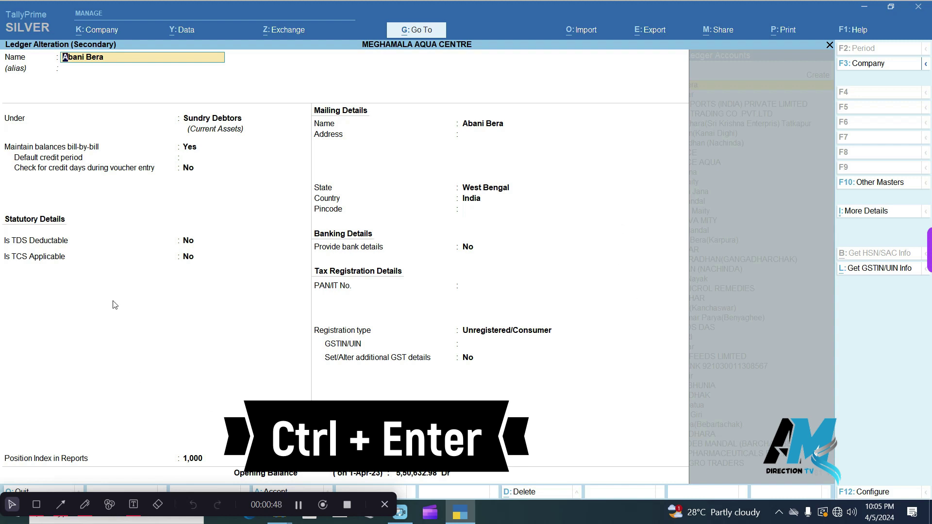
# - Close the party ledger's alteration screen, then view the Alter masters options from the Gateway of Tally and go back
pyautogui.press('Escape')
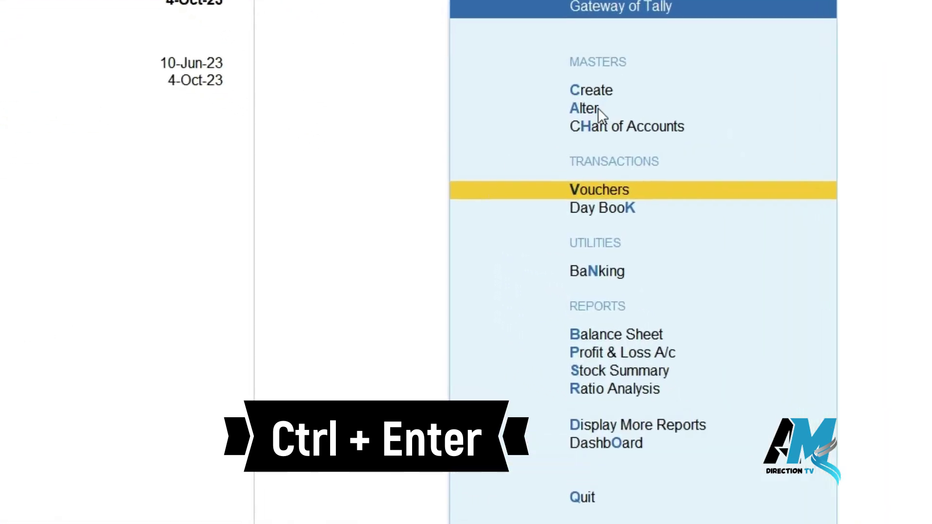
pyautogui.click(598, 108)
pyautogui.press('Escape')
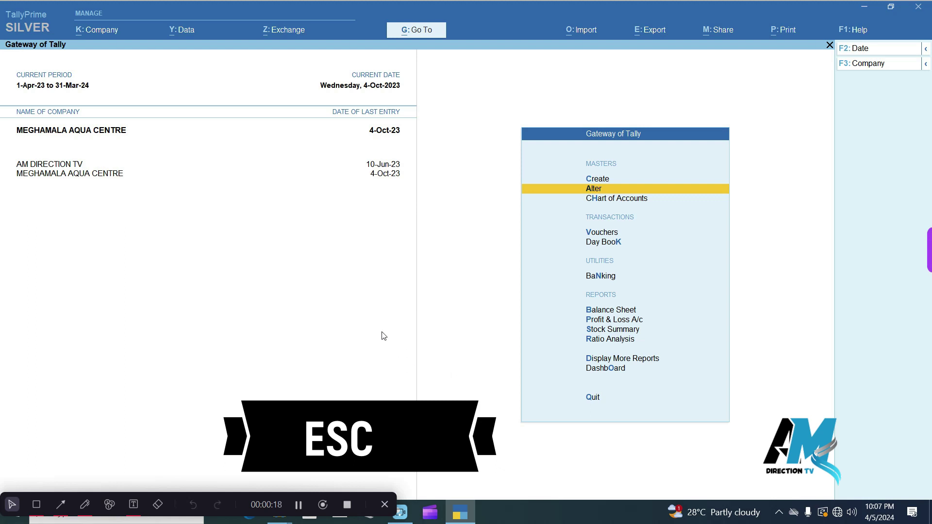
# - Open a purchase voucher from the Gateway of Tally and quit it without saving, returning to the Gateway
pyautogui.click(597, 233)
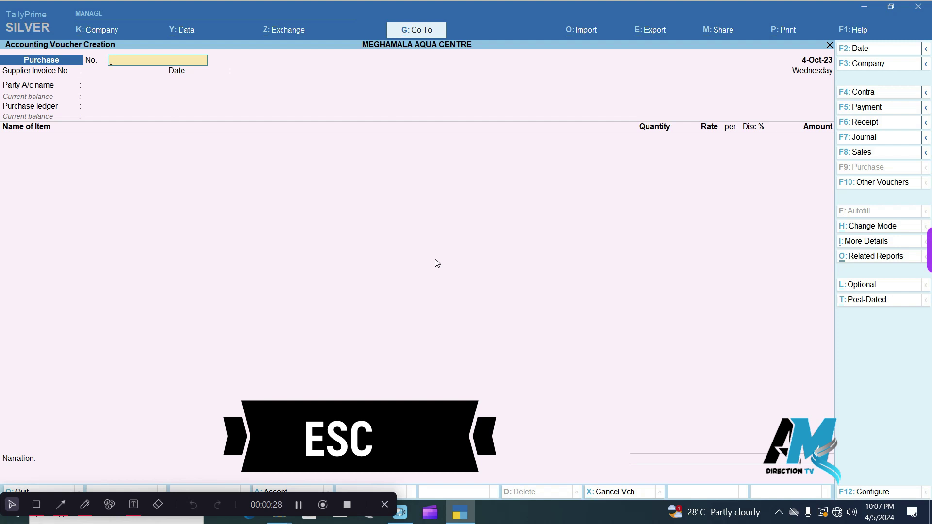
pyautogui.press('Escape')
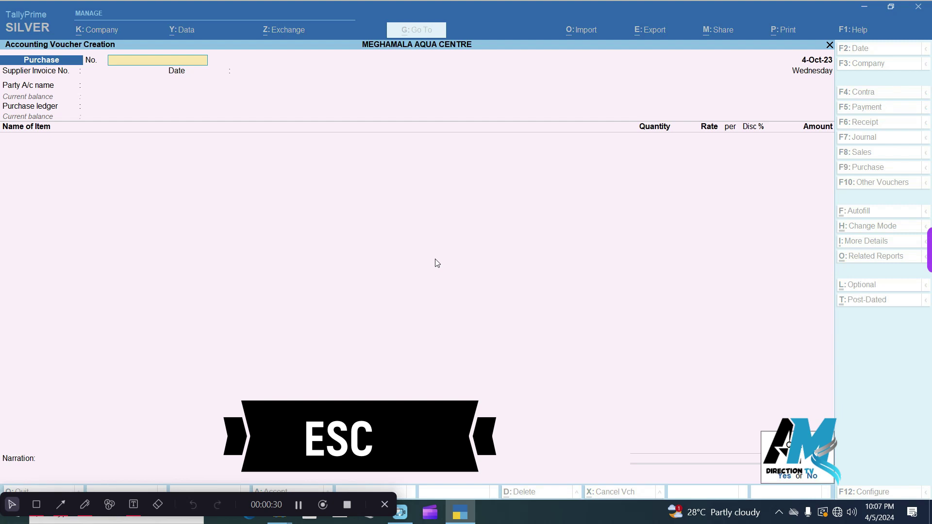
pyautogui.press('Escape')
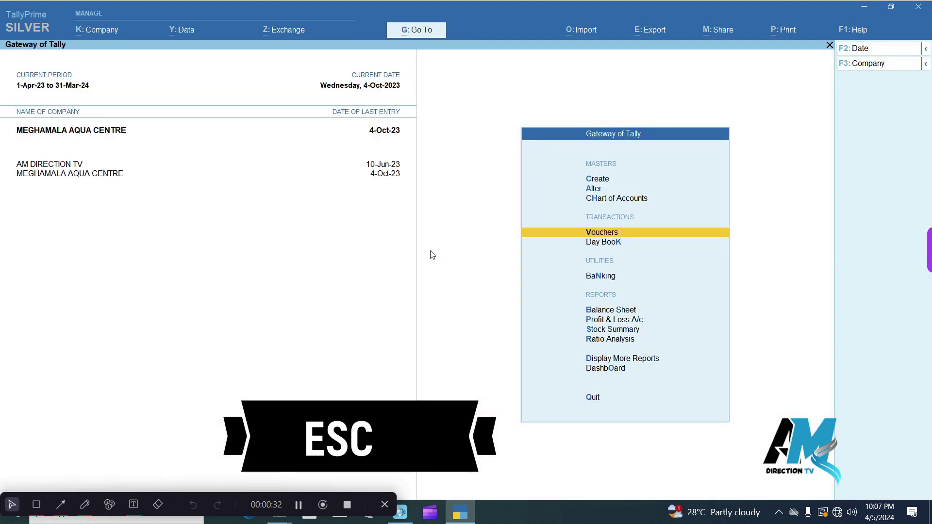
pyautogui.press('Escape')
pyautogui.press('Escape')
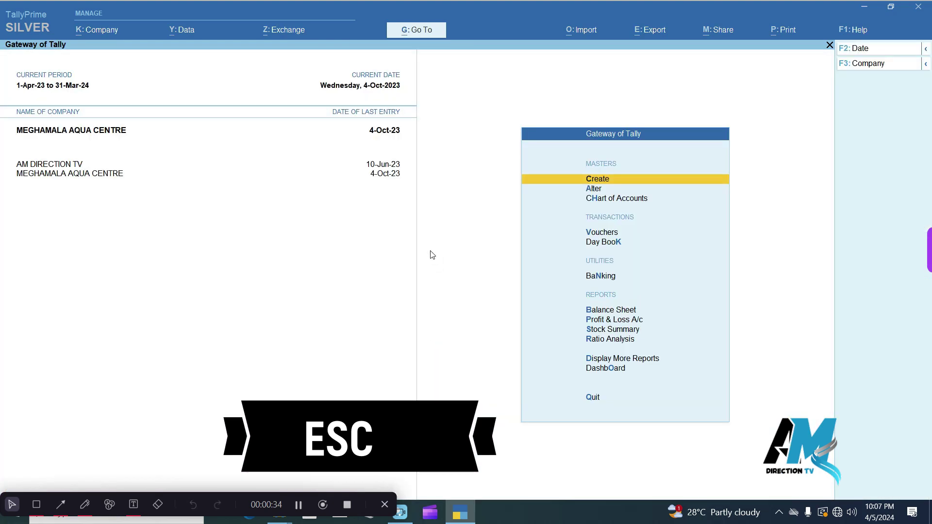